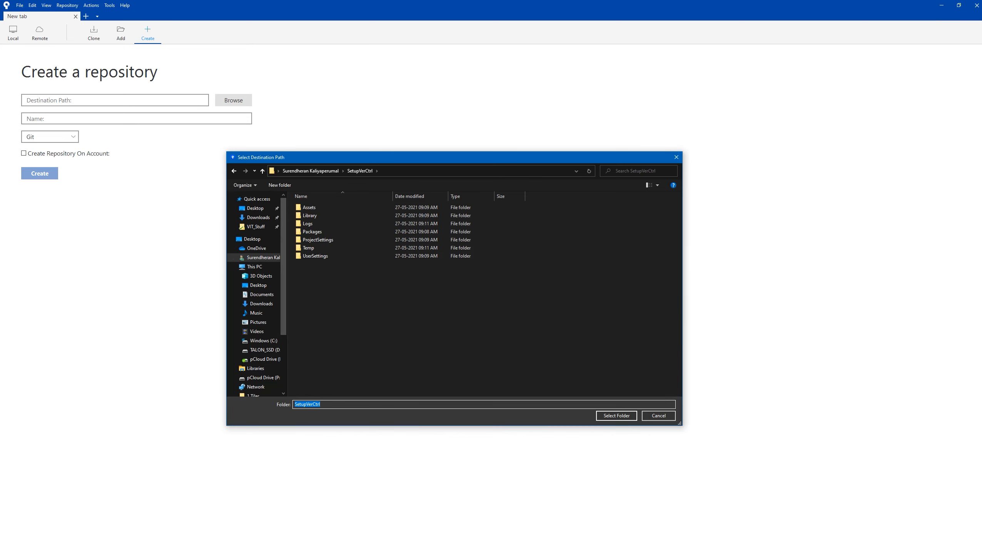
- Create a local Git repository named SetupVerCtrl in the existing SetupVerCtrl project folder, without creating it on an account
{"action": "left_click", "coordinate": [617, 415]}
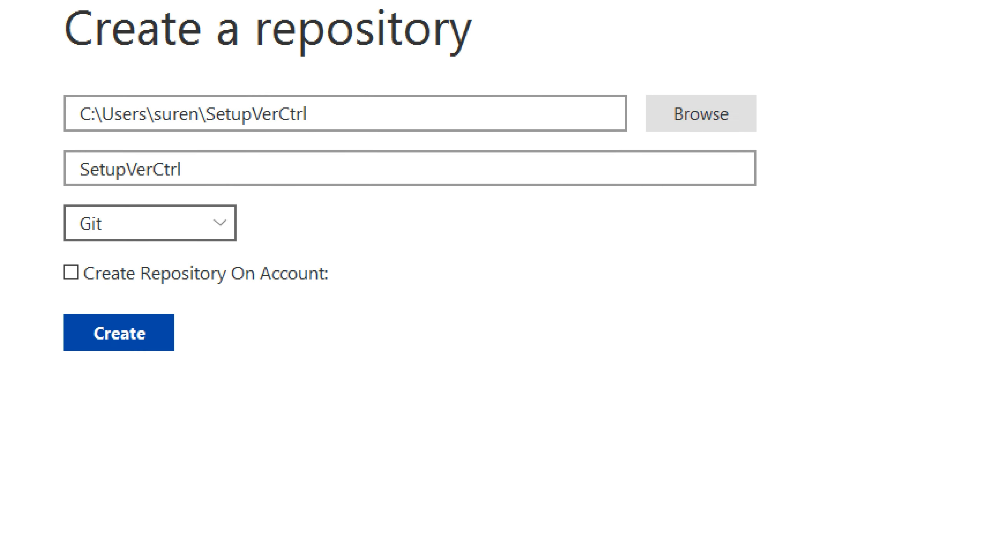
{"action": "mouse_move", "coordinate": [146, 141]}
{"action": "left_mouse_down"}
{"action": "mouse_move", "coordinate": [116, 144]}
{"action": "mouse_move", "coordinate": [62, 198]}
{"action": "mouse_move", "coordinate": [192, 206]}
{"action": "mouse_move", "coordinate": [208, 181]}
{"action": "left_mouse_up"}
{"action": "left_click_drag", "start_coordinate": [223, 97], "coordinate": [184, 152]}
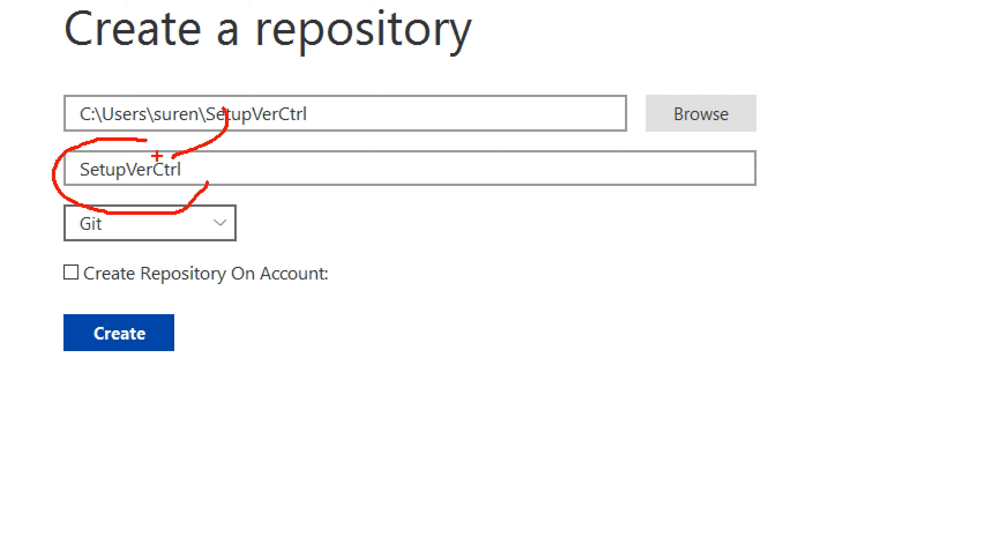
{"action": "mouse_move", "coordinate": [85, 208]}
{"action": "left_mouse_down"}
{"action": "mouse_move", "coordinate": [120, 231]}
{"action": "mouse_move", "coordinate": [118, 219]}
{"action": "left_mouse_up"}
{"action": "left_click_drag", "start_coordinate": [84, 260], "coordinate": [59, 289]}
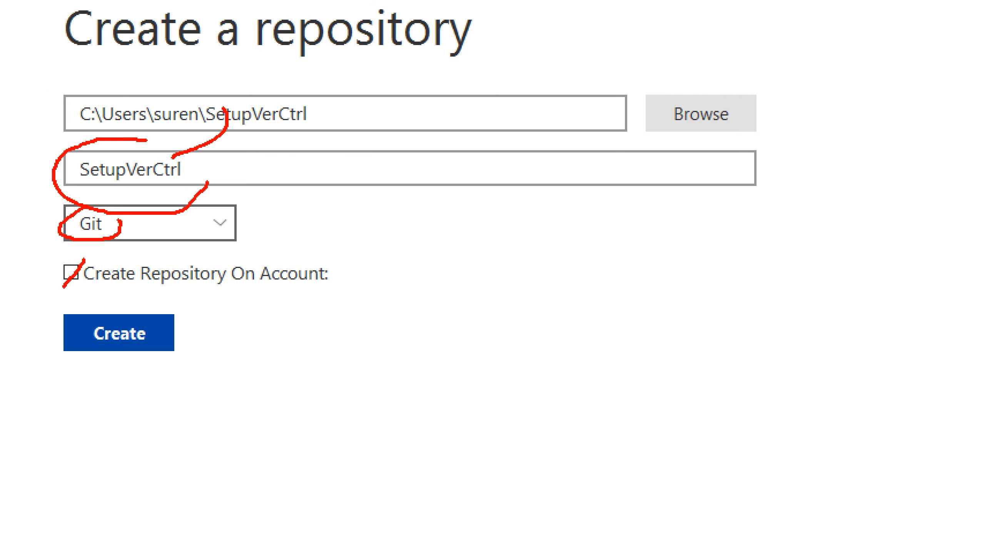
{"action": "left_click_drag", "start_coordinate": [49, 255], "coordinate": [97, 288]}
{"action": "left_click_drag", "start_coordinate": [110, 339], "coordinate": [172, 302]}
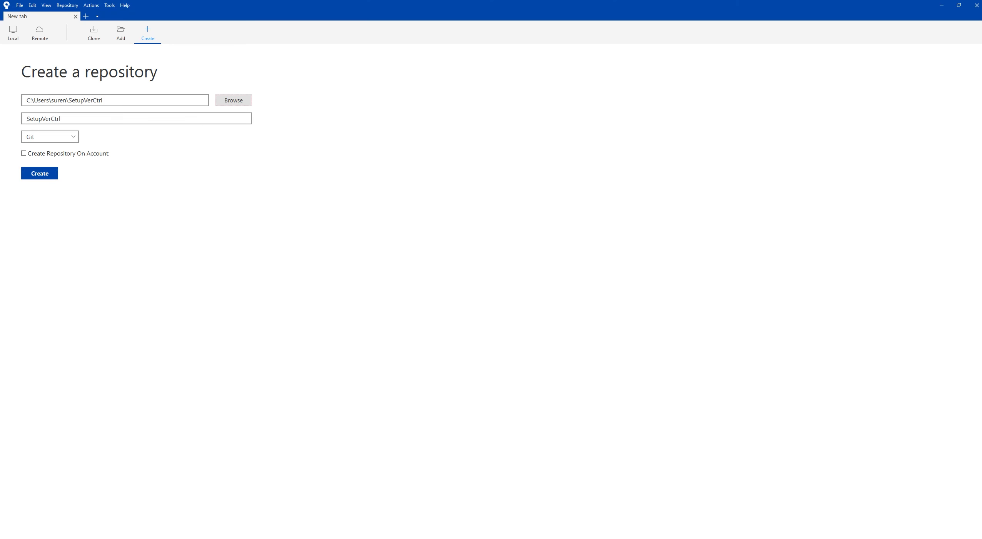
{"action": "left_click", "coordinate": [40, 173]}
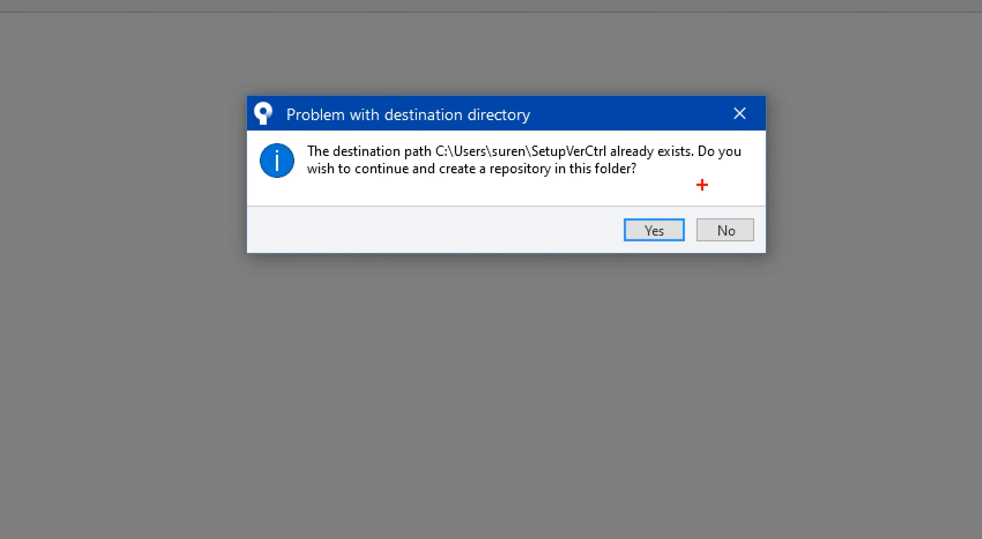
{"action": "left_click_drag", "start_coordinate": [639, 230], "coordinate": [679, 198]}
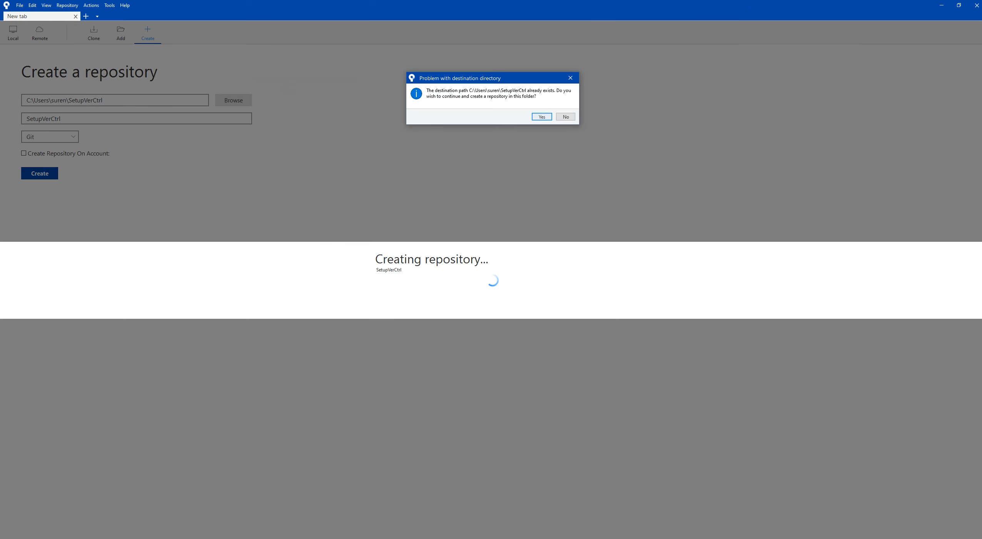
{"action": "left_click", "coordinate": [654, 230]}
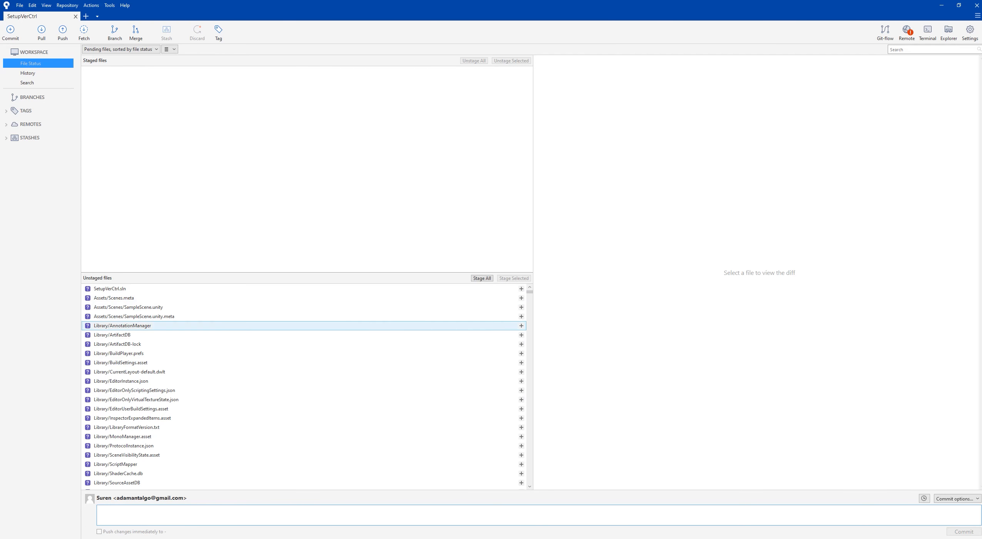
- Look through the new repository's unstaged files, from the Assets entries down into the Library/Artifacts files
{"action": "mouse_move", "coordinate": [98, 296]}
{"action": "left_mouse_down"}
{"action": "mouse_move", "coordinate": [150, 436]}
{"action": "mouse_move", "coordinate": [185, 480]}
{"action": "left_mouse_up"}
{"action": "key", "text": "Escape"}
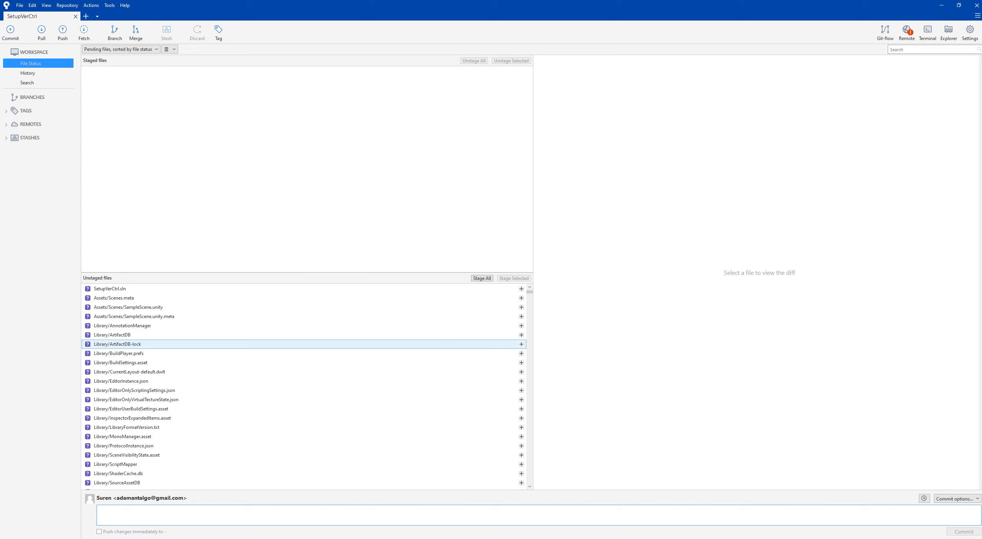
{"action": "scroll", "coordinate": [304, 344], "scroll_direction": "down", "scroll_amount": 6}
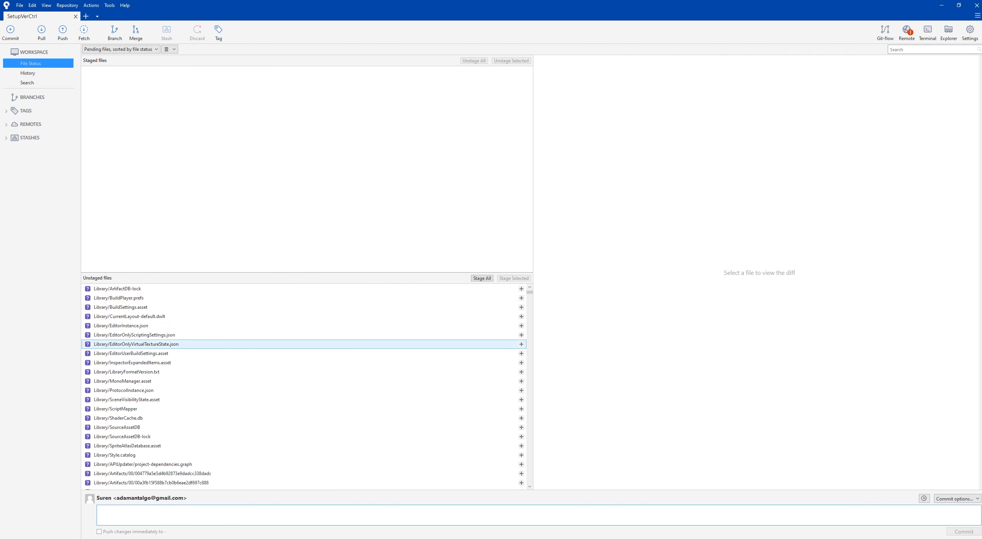
{"action": "scroll", "coordinate": [305, 344], "scroll_direction": "down", "scroll_amount": 20}
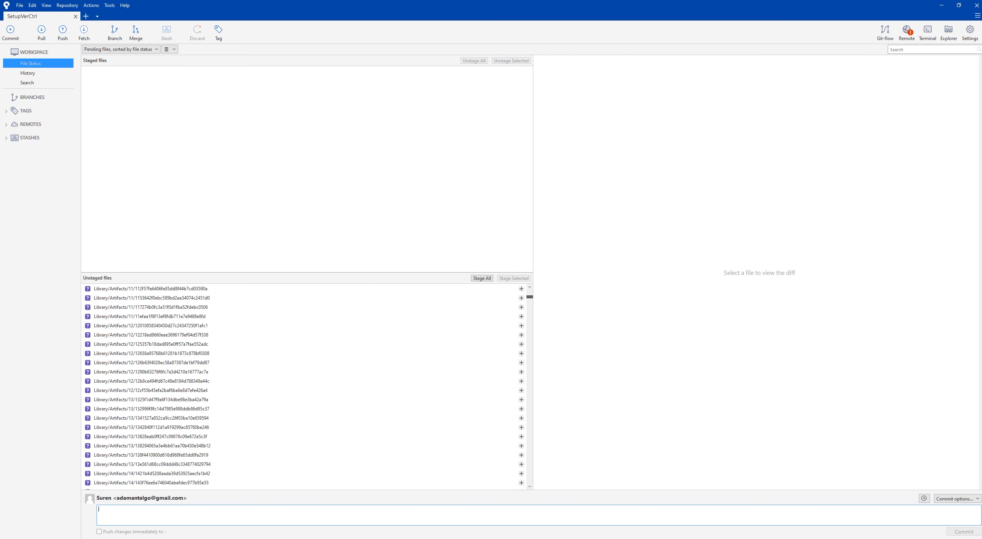
{"action": "mouse_move", "coordinate": [530, 294]}
{"action": "left_mouse_down"}
{"action": "mouse_move", "coordinate": [530, 470]}
{"action": "mouse_move", "coordinate": [530, 290]}
{"action": "left_mouse_up"}
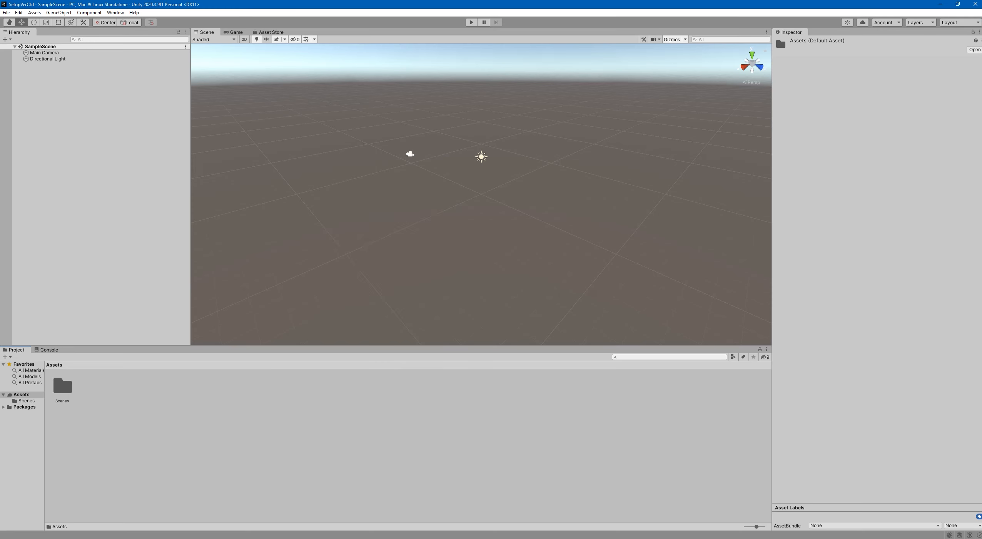
- Switch to Unity, show the project's folder in File Explorer and examine its Library and Temp folders
{"action": "right_click", "coordinate": [332, 206]}
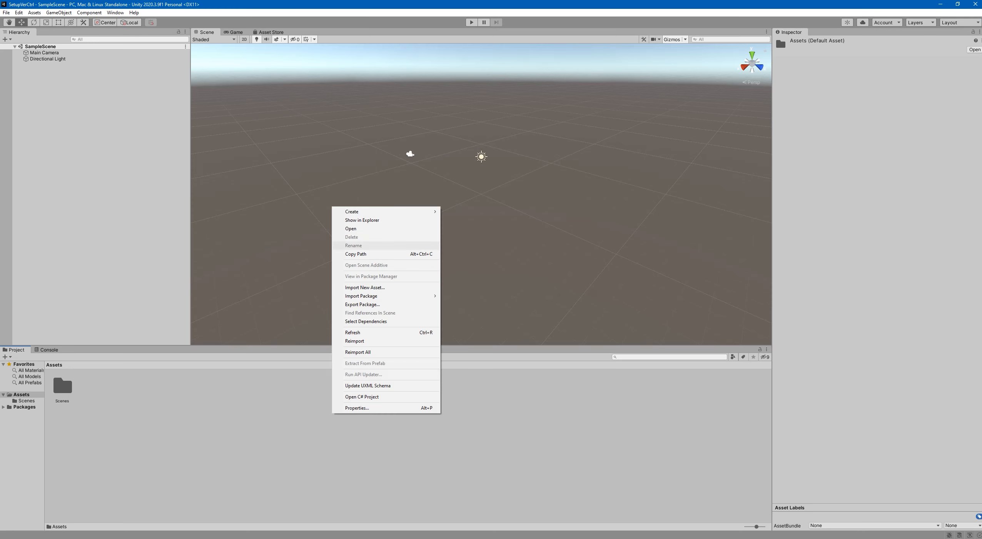
{"action": "left_click", "coordinate": [362, 220]}
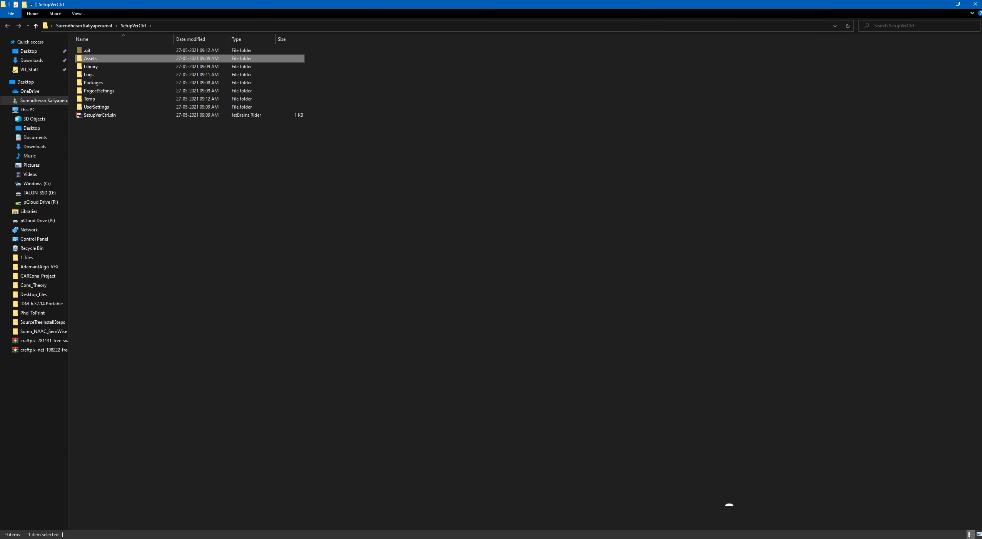
{"action": "left_click", "coordinate": [215, 165]}
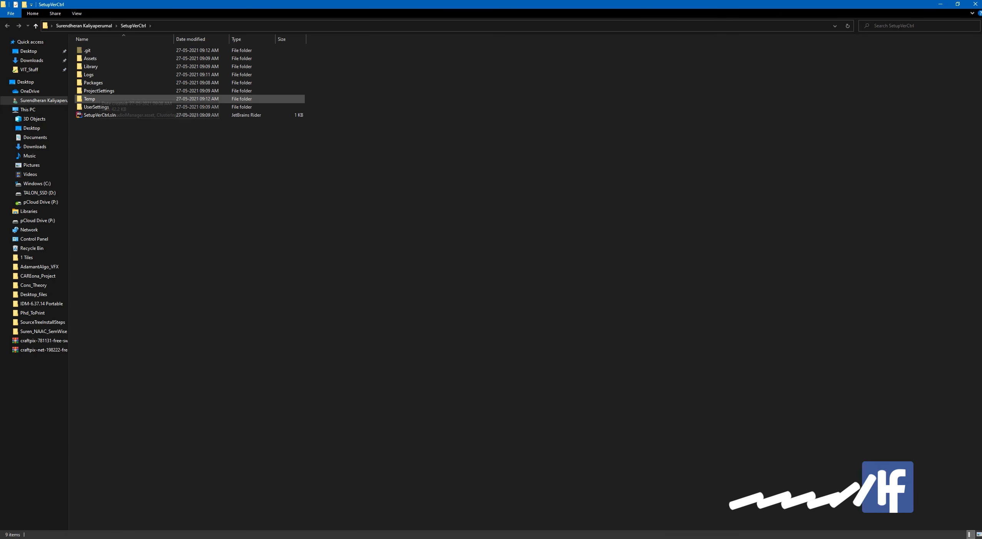
{"action": "left_click", "coordinate": [89, 98]}
{"action": "left_click", "coordinate": [91, 67], "text": "ctrl"}
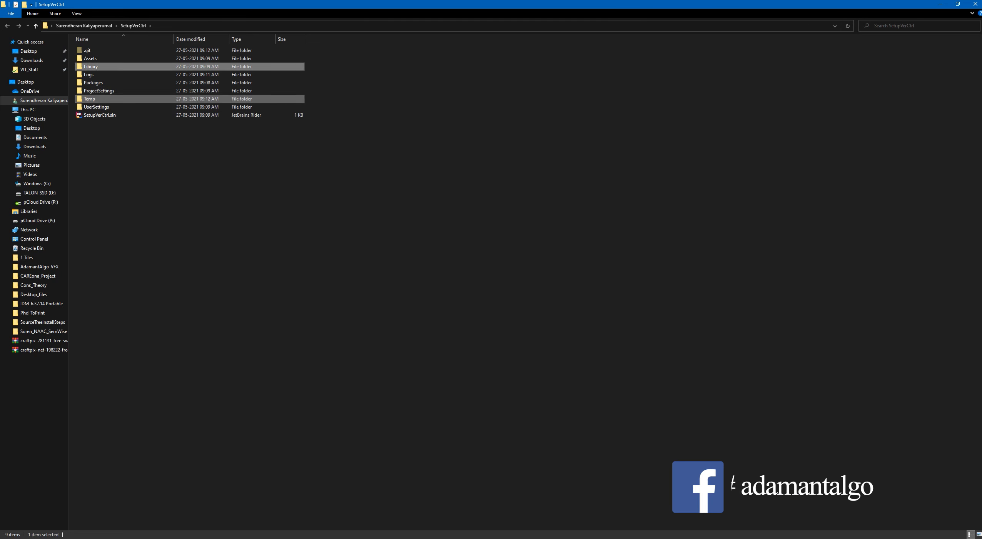
{"action": "left_click", "coordinate": [215, 165]}
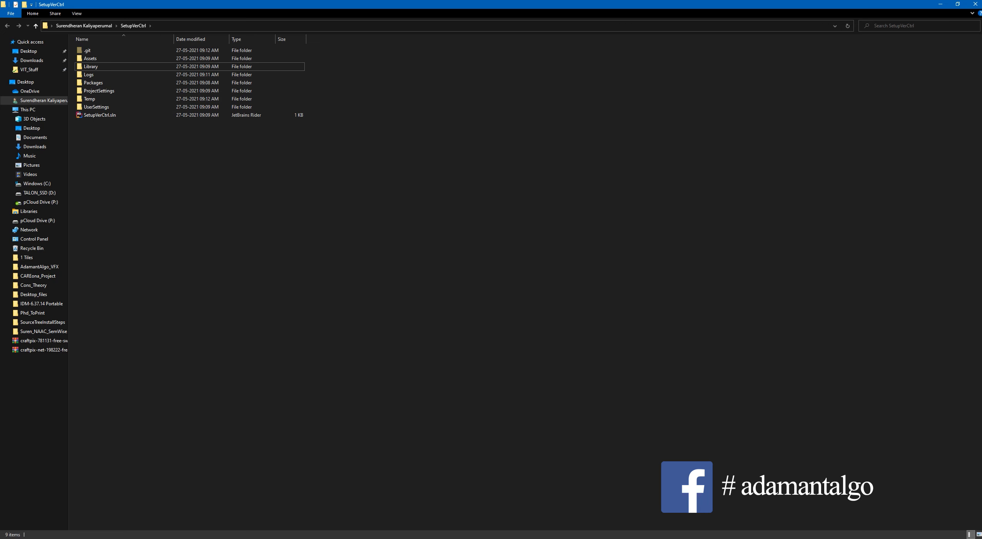
{"action": "left_click", "coordinate": [131, 99]}
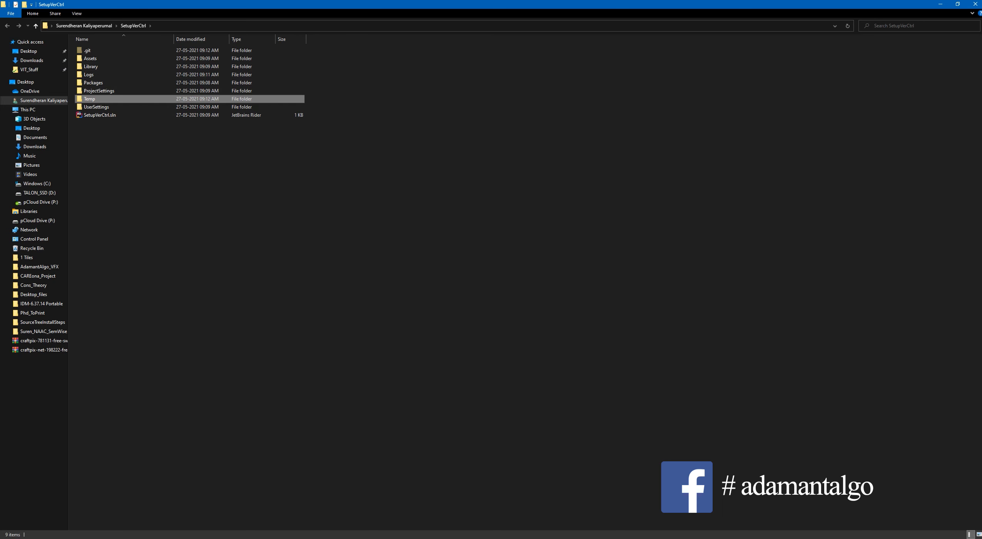
{"action": "left_click", "coordinate": [123, 67]}
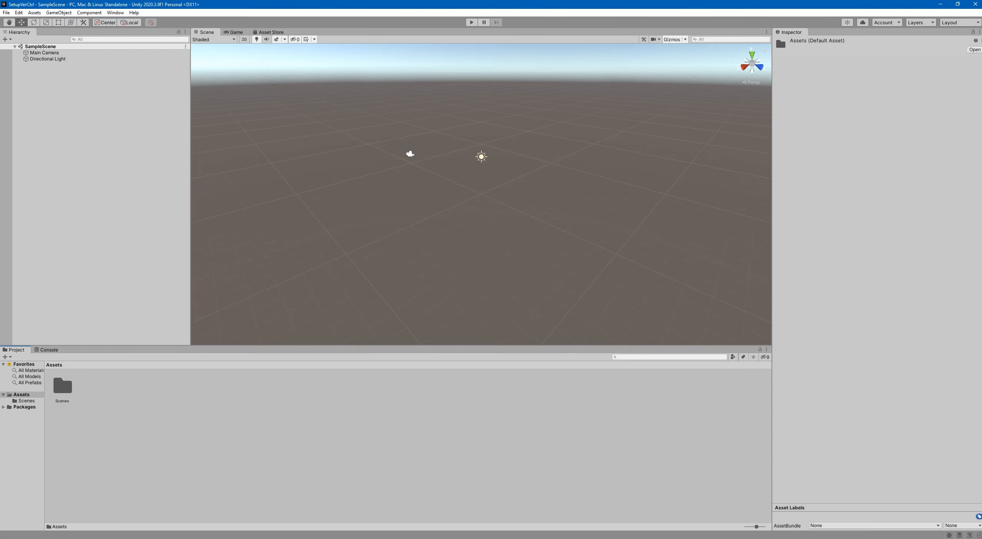
- Switch back to Sourcetree and review the Library files among the unstaged files
{"action": "key", "text": "alt+Tab"}
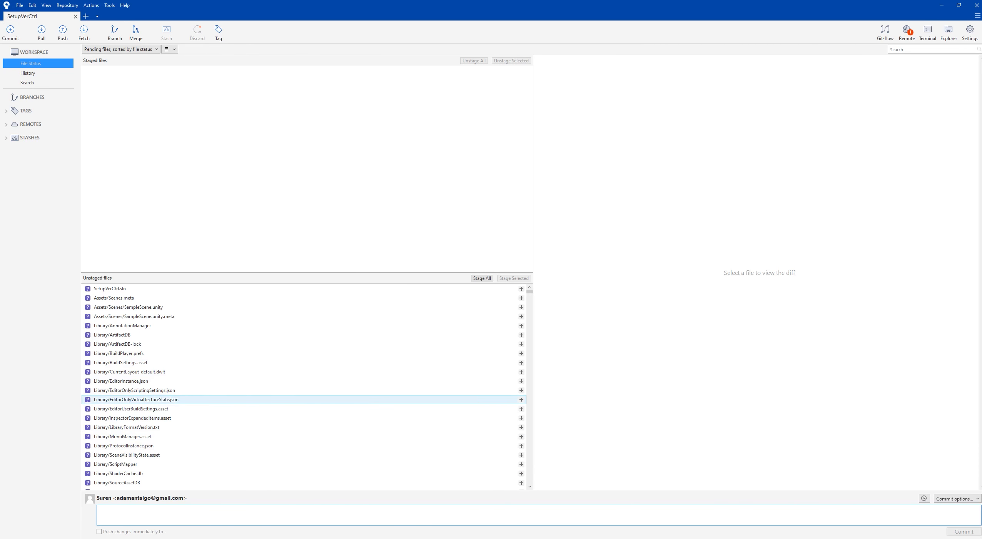
{"action": "scroll", "coordinate": [304, 390], "scroll_direction": "down", "scroll_amount": 20}
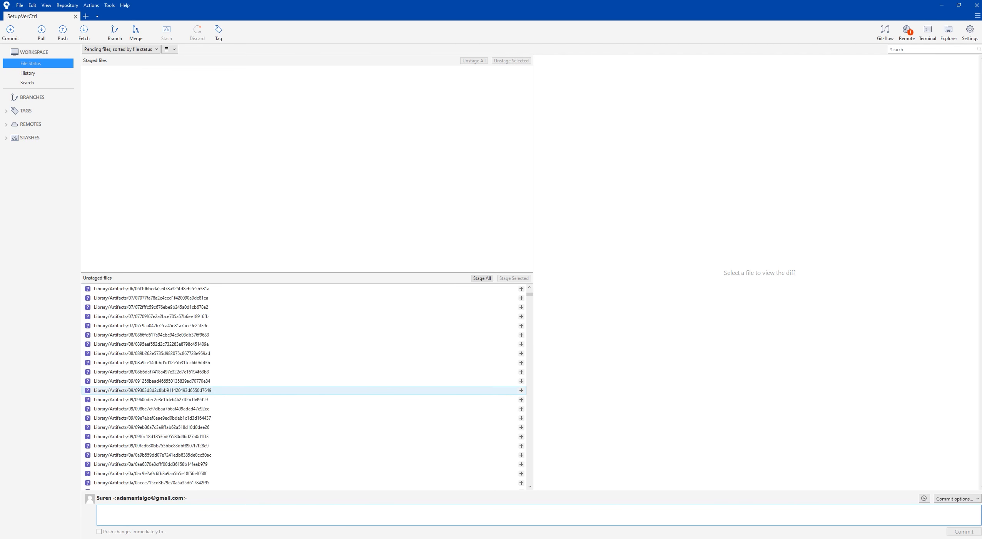
{"action": "scroll", "coordinate": [304, 390], "scroll_direction": "up", "scroll_amount": 15}
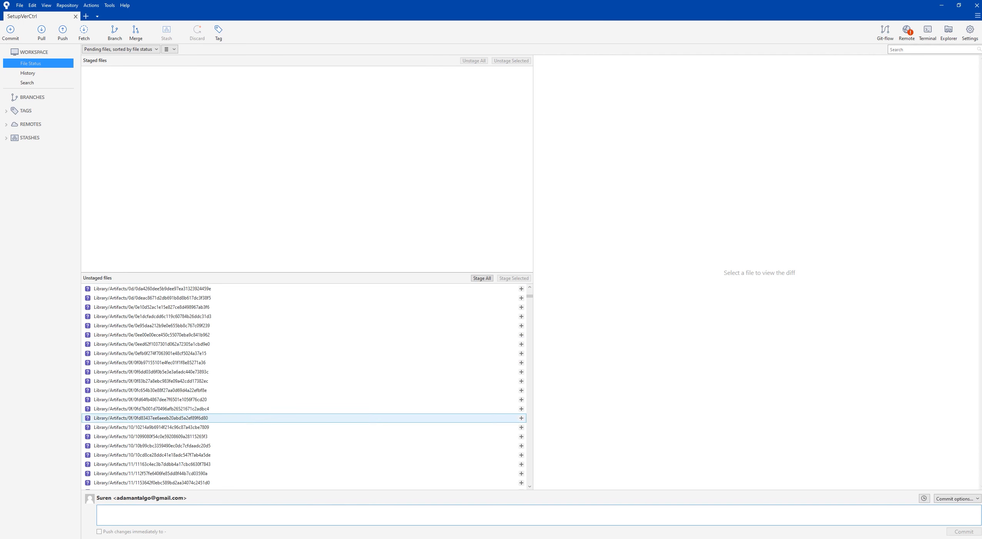
{"action": "scroll", "coordinate": [304, 390], "scroll_direction": "up", "scroll_amount": 10}
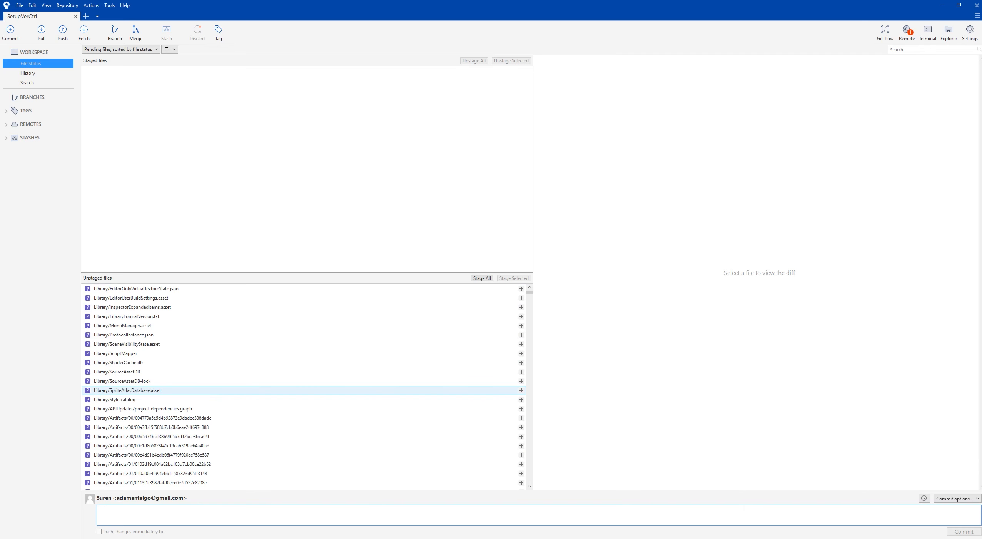
{"action": "scroll", "coordinate": [304, 362], "scroll_direction": "up", "scroll_amount": 4}
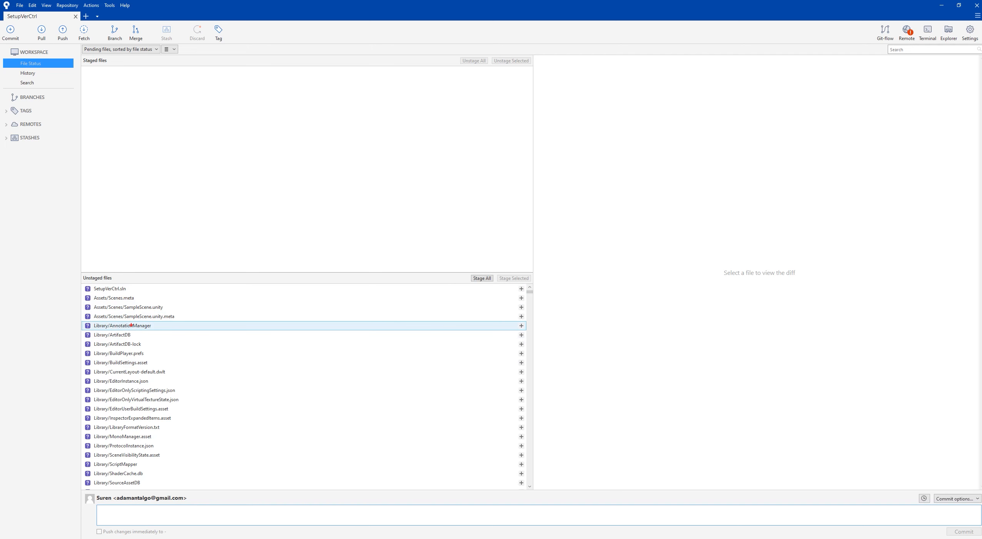
{"action": "mouse_move", "coordinate": [131, 325]}
{"action": "left_mouse_down"}
{"action": "mouse_move", "coordinate": [171, 385]}
{"action": "mouse_move", "coordinate": [209, 481]}
{"action": "left_mouse_up"}
{"action": "mouse_move", "coordinate": [96, 265]}
{"action": "left_mouse_down"}
{"action": "mouse_move", "coordinate": [78, 280]}
{"action": "mouse_move", "coordinate": [119, 274]}
{"action": "mouse_move", "coordinate": [184, 230]}
{"action": "left_mouse_up"}
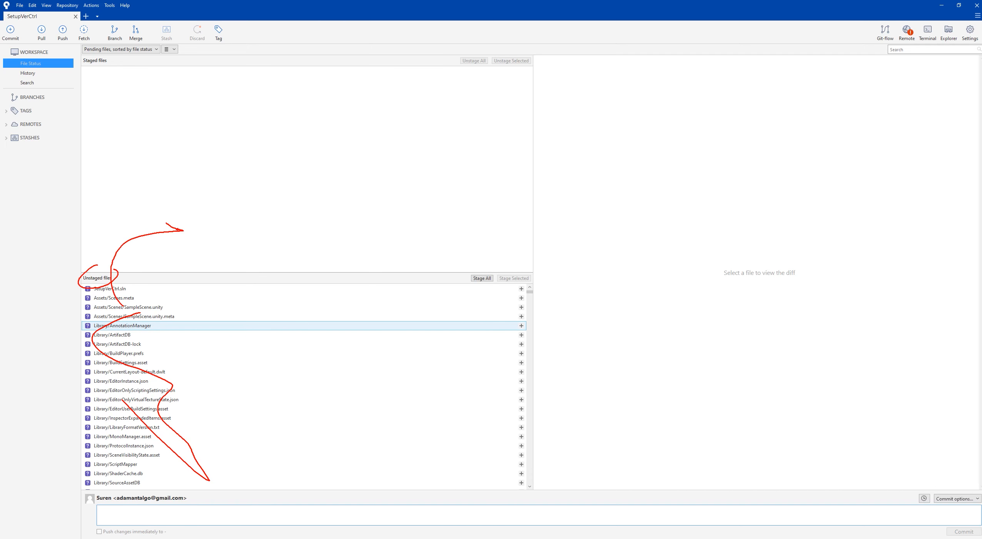
{"action": "mouse_move", "coordinate": [466, 272]}
{"action": "left_mouse_down"}
{"action": "mouse_move", "coordinate": [830, 415]}
{"action": "mouse_move", "coordinate": [933, 494]}
{"action": "mouse_move", "coordinate": [936, 524]}
{"action": "left_mouse_up"}
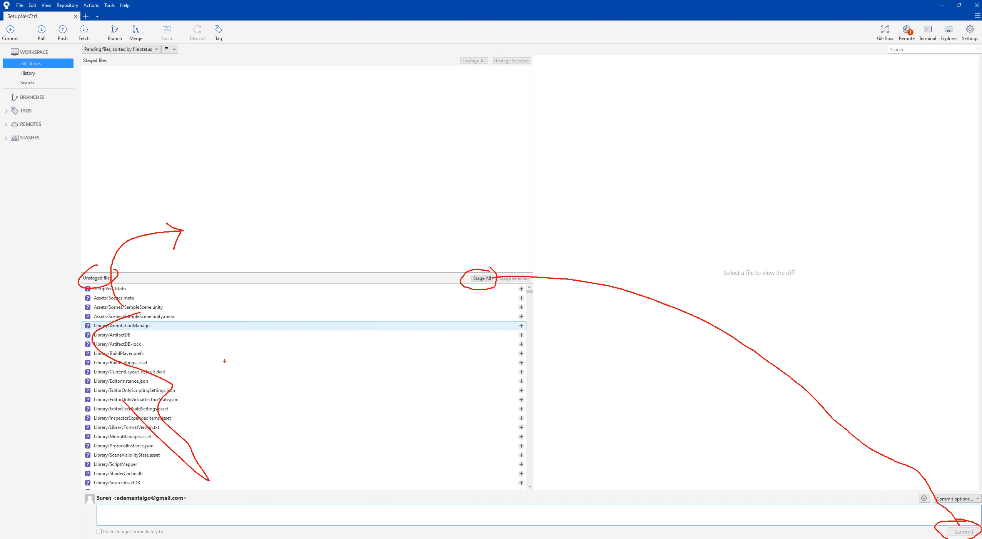
{"action": "left_click_drag", "start_coordinate": [111, 102], "coordinate": [250, 83]}
{"action": "left_click_drag", "start_coordinate": [140, 133], "coordinate": [221, 127]}
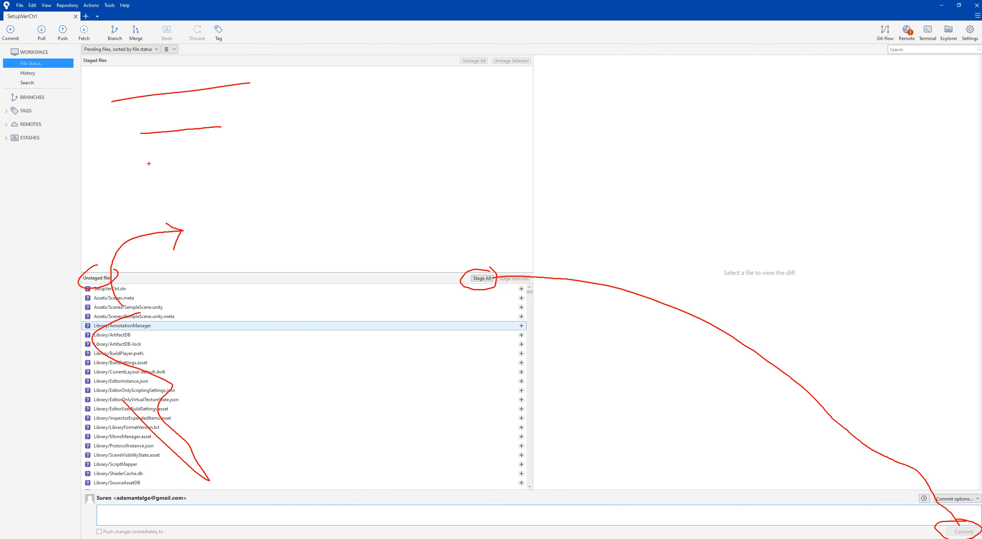
{"action": "left_click_drag", "start_coordinate": [149, 164], "coordinate": [248, 155]}
{"action": "key", "text": "Escape"}
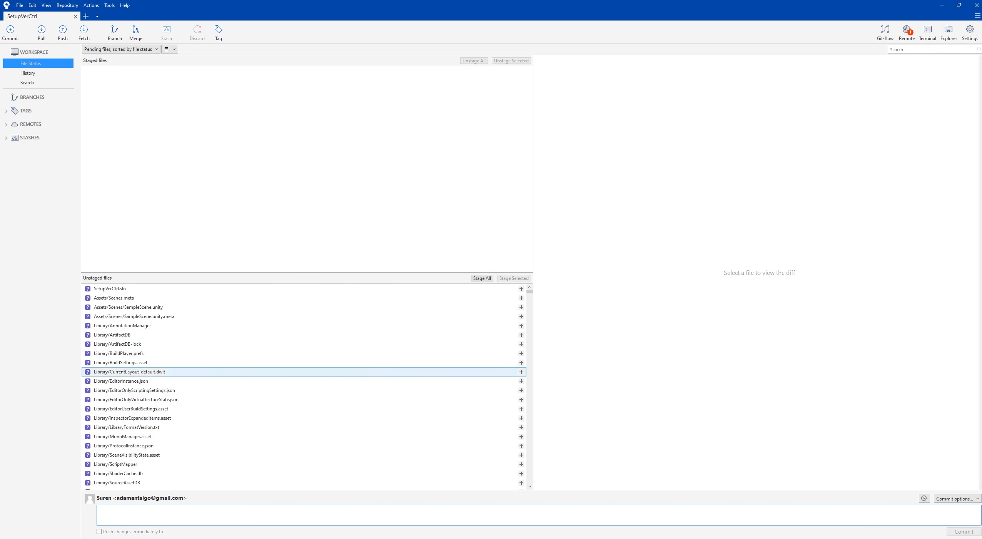
- Look through the Library/Artifacts entries in the unstaged files list
{"action": "scroll", "coordinate": [300, 372], "scroll_direction": "down", "scroll_amount": 5}
{"action": "scroll", "coordinate": [300, 374], "scroll_direction": "down", "scroll_amount": 20}
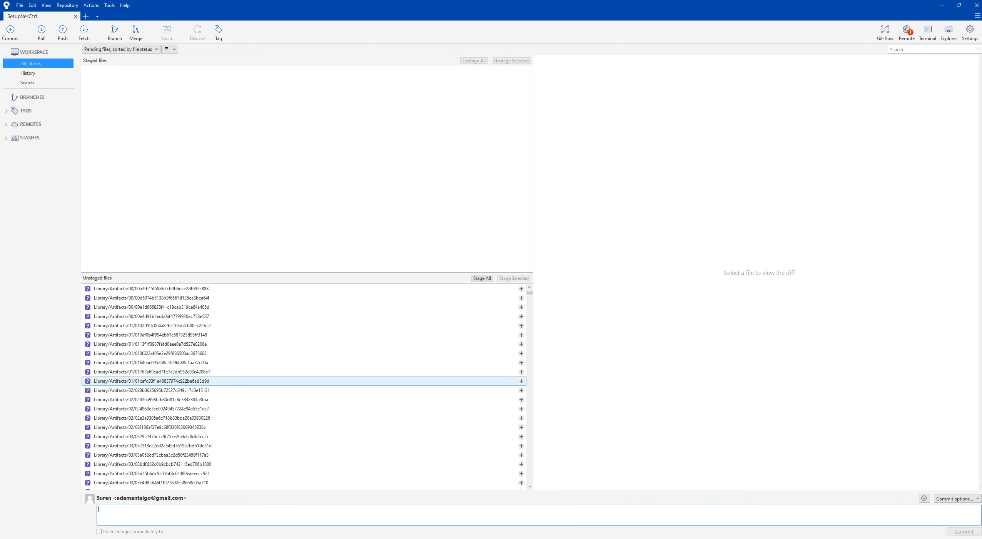
{"action": "scroll", "coordinate": [301, 381], "scroll_direction": "down", "scroll_amount": 5}
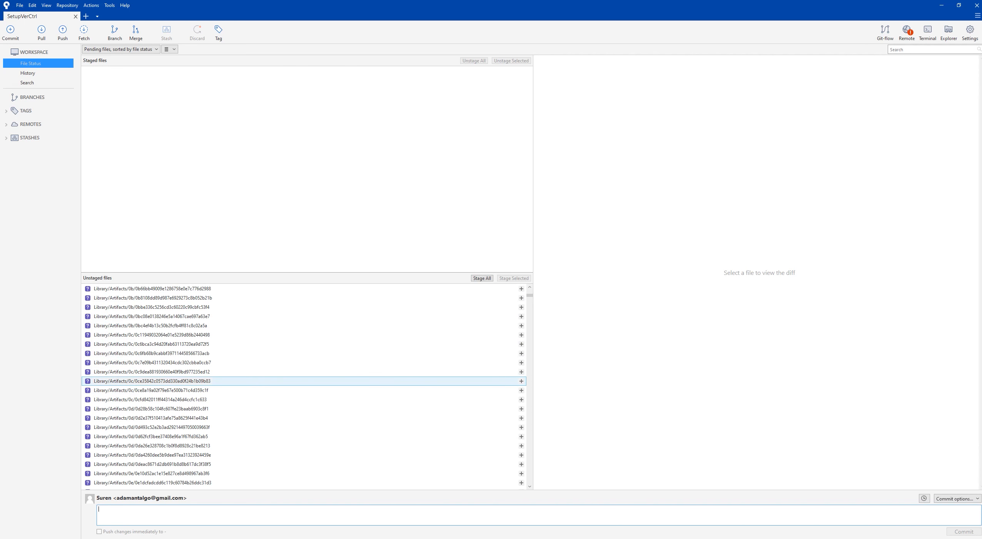
{"action": "scroll", "coordinate": [300, 381], "scroll_direction": "down", "scroll_amount": 20}
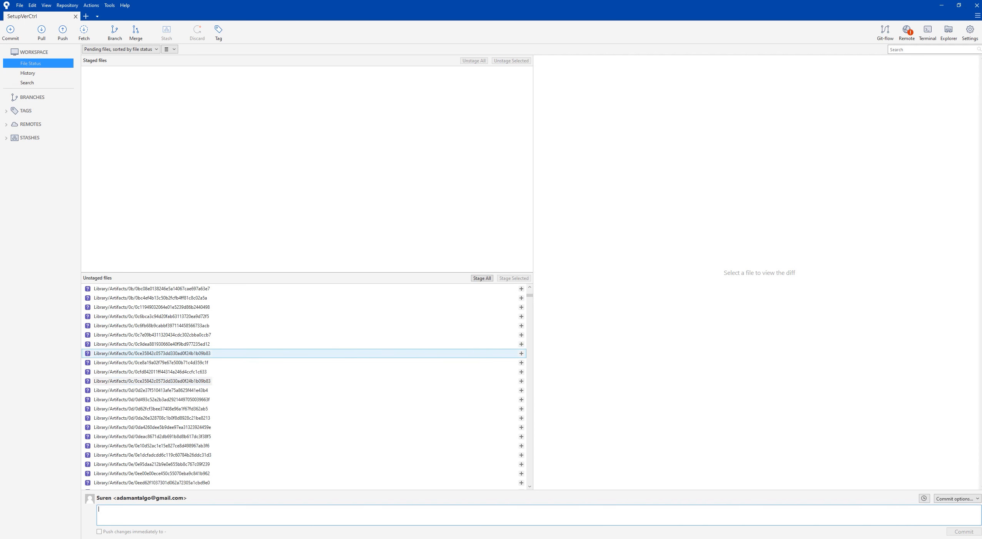
{"action": "scroll", "coordinate": [300, 381], "scroll_direction": "up", "scroll_amount": 20}
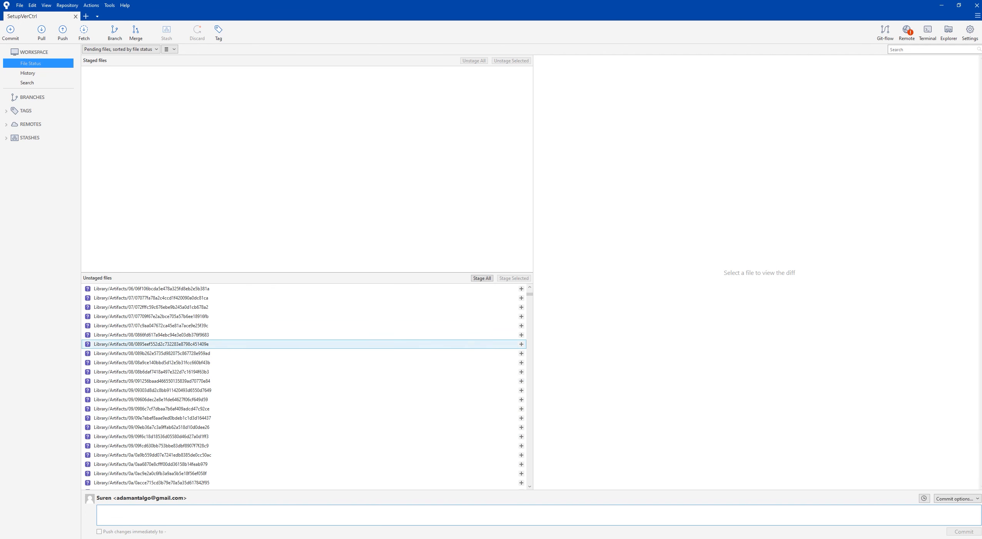
{"action": "right_click", "coordinate": [131, 344]}
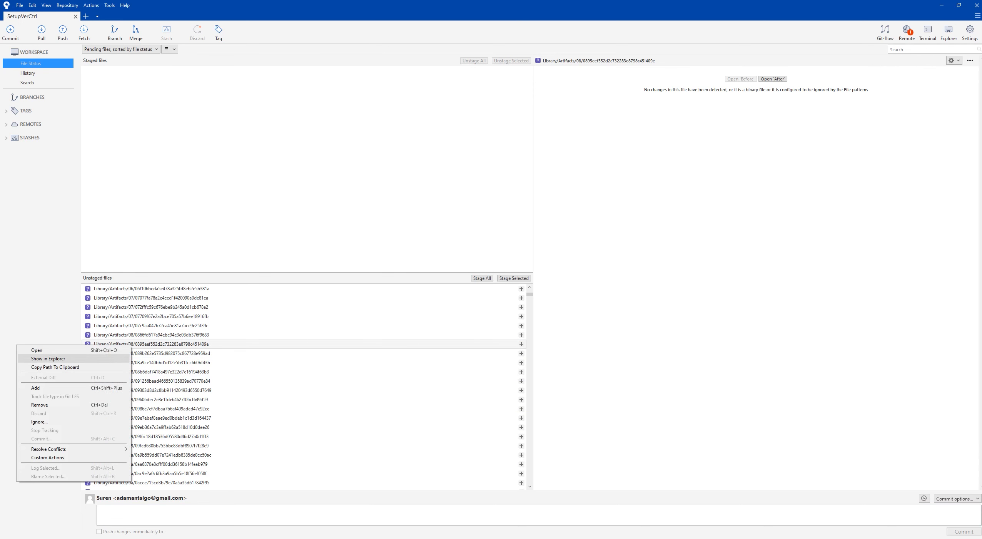
{"action": "left_click", "coordinate": [131, 325]}
{"action": "scroll", "coordinate": [150, 325], "scroll_direction": "up", "scroll_amount": 7}
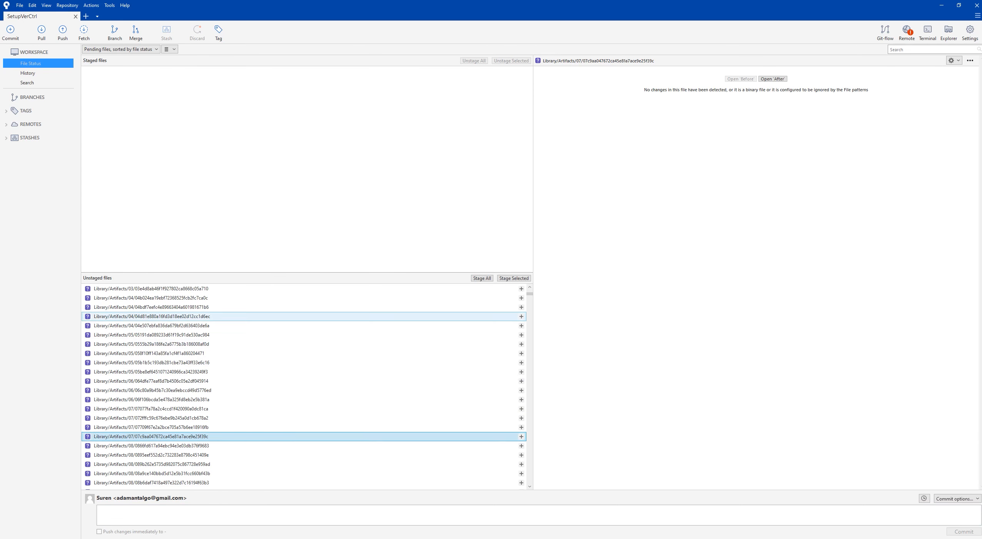
- Ignore everything beneath the Library folder for this repository only, starting from one of the unstaged Library/Artifacts files
{"action": "right_click", "coordinate": [134, 316]}
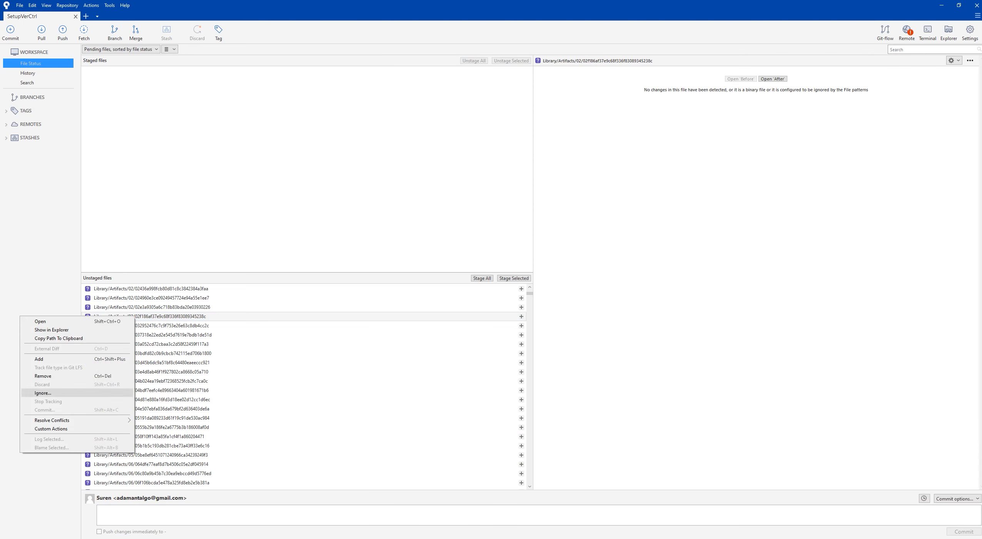
{"action": "left_click", "coordinate": [43, 393]}
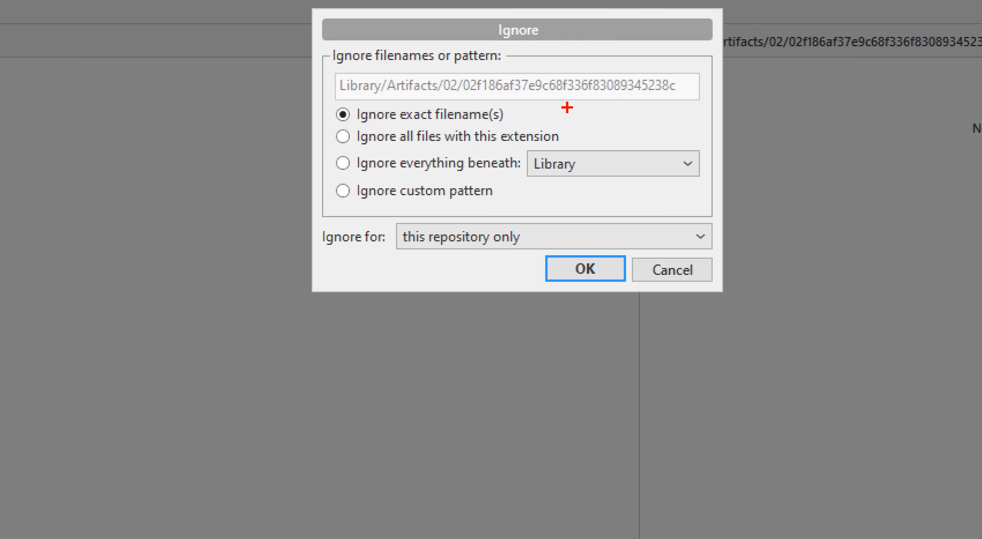
{"action": "mouse_move", "coordinate": [340, 79]}
{"action": "left_mouse_down"}
{"action": "mouse_move", "coordinate": [361, 88]}
{"action": "mouse_move", "coordinate": [382, 68]}
{"action": "left_mouse_up"}
{"action": "left_click_drag", "start_coordinate": [341, 162], "coordinate": [377, 153]}
{"action": "mouse_move", "coordinate": [605, 142]}
{"action": "left_mouse_down"}
{"action": "mouse_move", "coordinate": [519, 147]}
{"action": "mouse_move", "coordinate": [577, 186]}
{"action": "mouse_move", "coordinate": [603, 174]}
{"action": "left_mouse_up"}
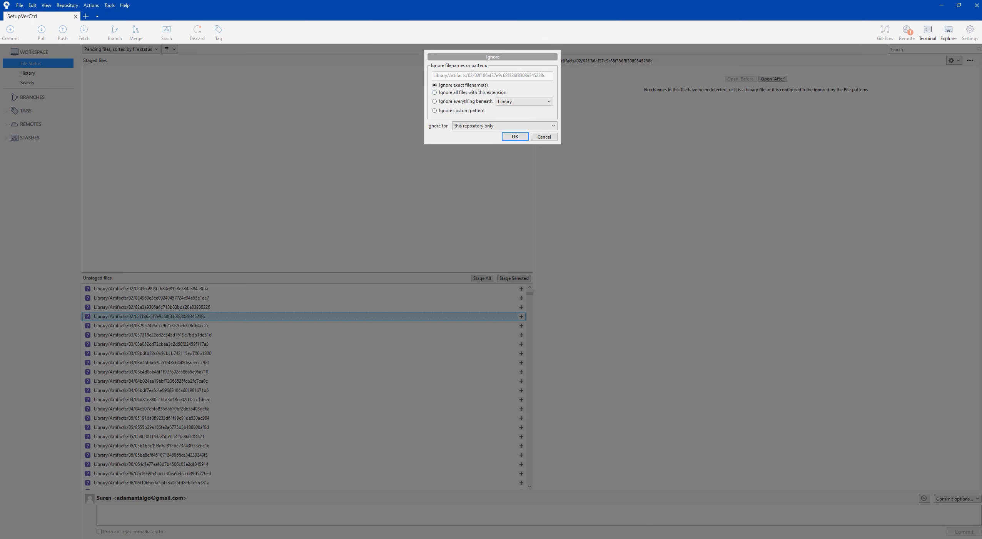
{"action": "left_click", "coordinate": [435, 101]}
{"action": "left_click", "coordinate": [515, 136]}
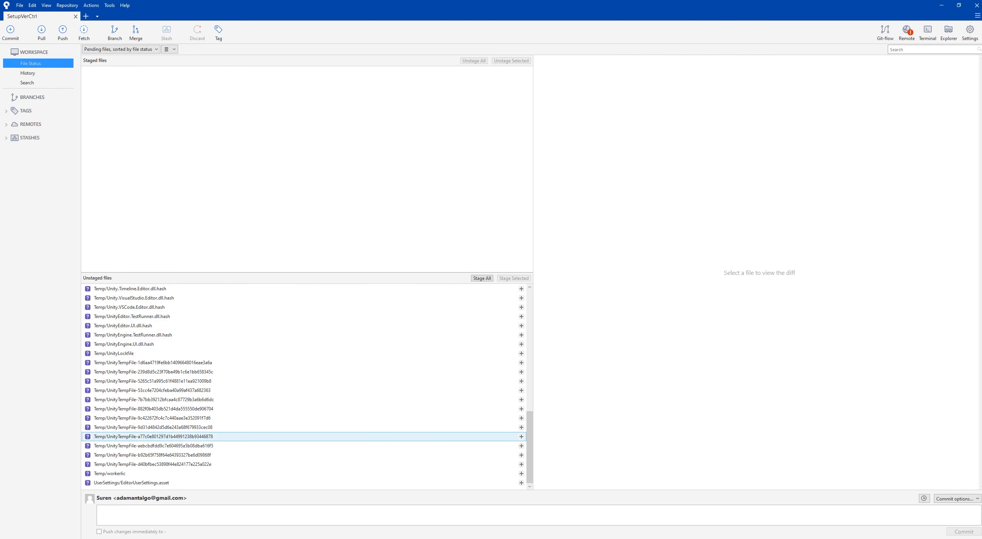
- Find the .gitignore file among the unstaged files and examine its contents
{"action": "left_click_drag", "start_coordinate": [530, 430], "coordinate": [530, 308]}
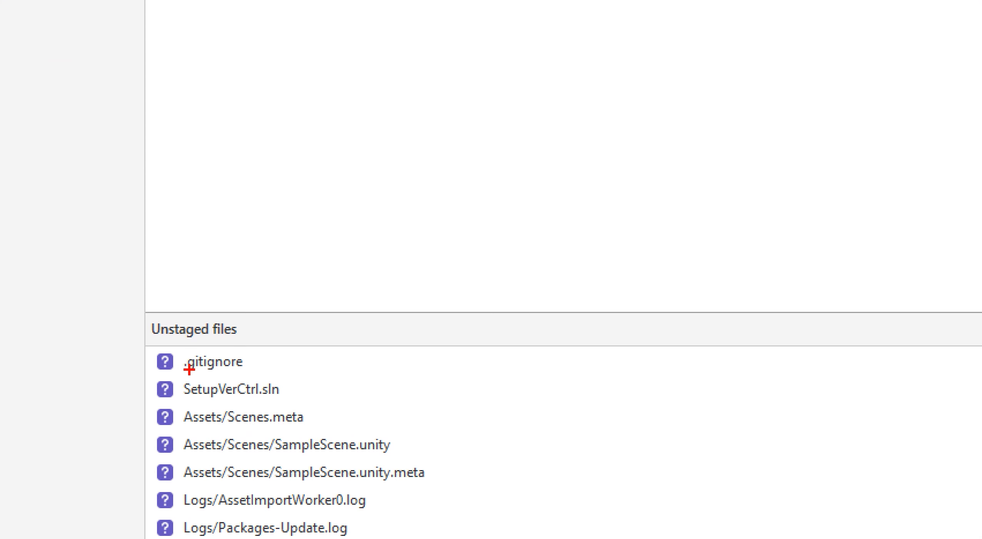
{"action": "mouse_move", "coordinate": [242, 351]}
{"action": "left_mouse_down"}
{"action": "mouse_move", "coordinate": [213, 347]}
{"action": "mouse_move", "coordinate": [173, 369]}
{"action": "mouse_move", "coordinate": [234, 382]}
{"action": "mouse_move", "coordinate": [243, 353]}
{"action": "left_mouse_up"}
{"action": "key", "text": "Escape"}
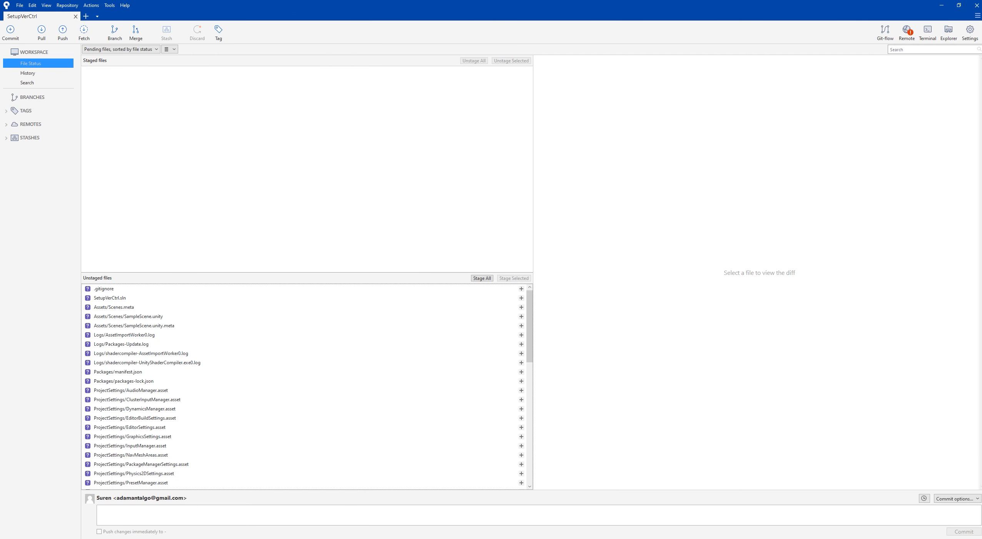
{"action": "left_click", "coordinate": [104, 289]}
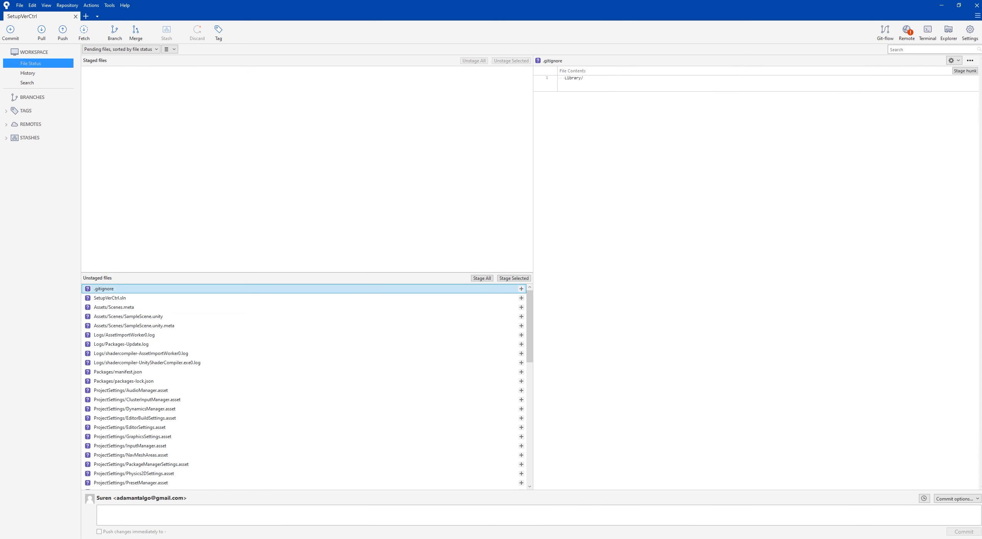
{"action": "mouse_move", "coordinate": [109, 286]}
{"action": "left_mouse_down"}
{"action": "mouse_move", "coordinate": [173, 226]}
{"action": "mouse_move", "coordinate": [620, 111]}
{"action": "mouse_move", "coordinate": [634, 81]}
{"action": "mouse_move", "coordinate": [609, 70]}
{"action": "mouse_move", "coordinate": [564, 82]}
{"action": "mouse_move", "coordinate": [596, 77]}
{"action": "left_mouse_up"}
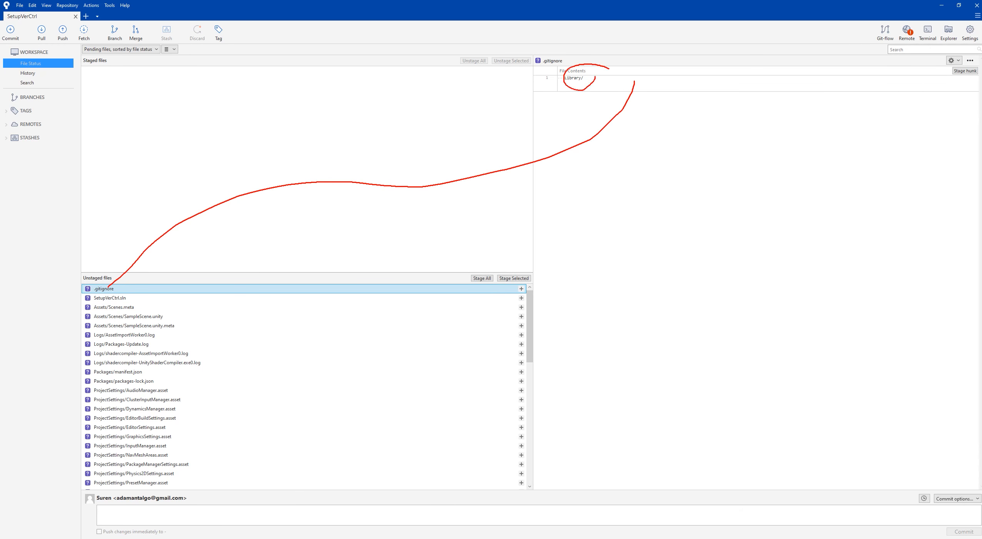
{"action": "key", "text": "Escape"}
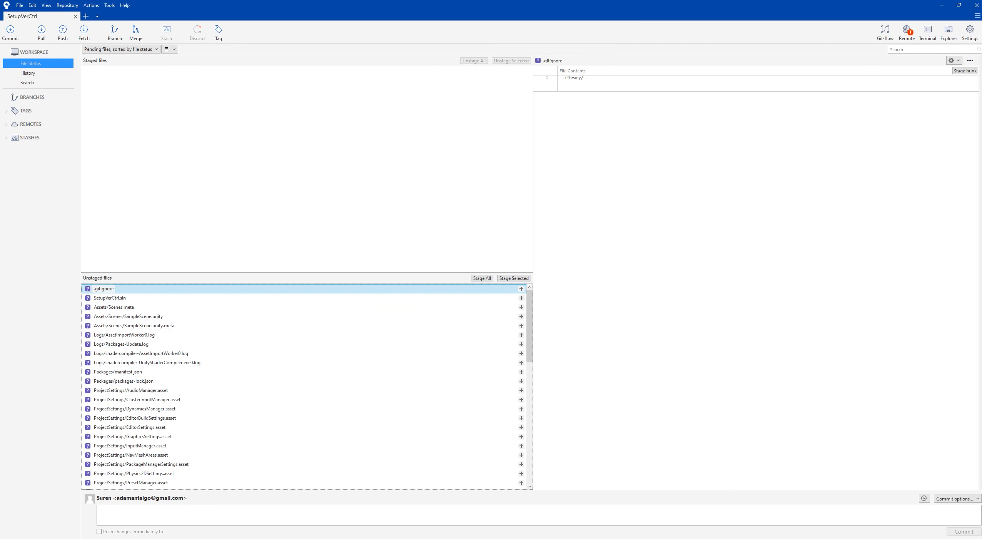
- Show .gitignore in File Explorer, open it in Notepad and close the Explorer window
{"action": "right_click", "coordinate": [106, 289]}
{"action": "left_click", "coordinate": [137, 303]}
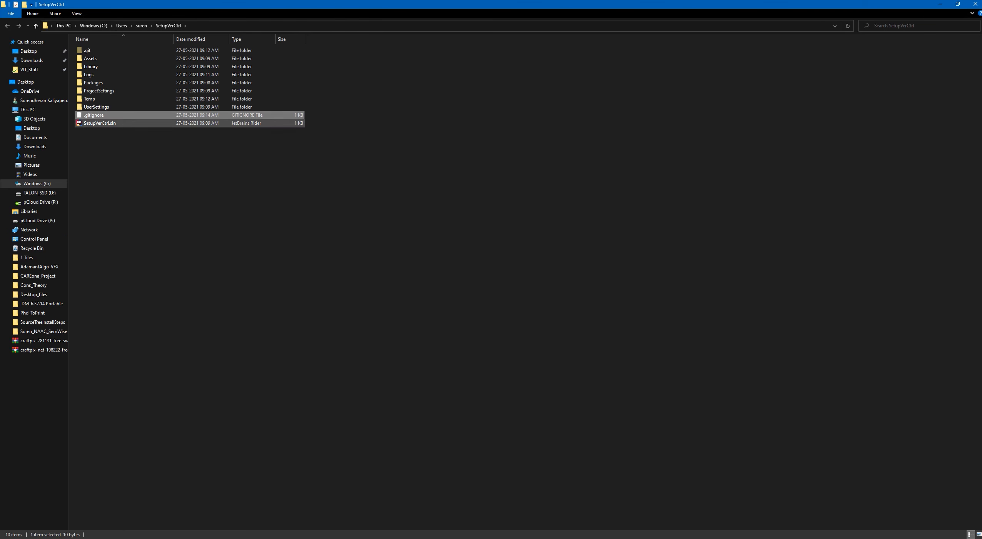
{"action": "key", "text": "super"}
{"action": "type", "text": "notepad"}
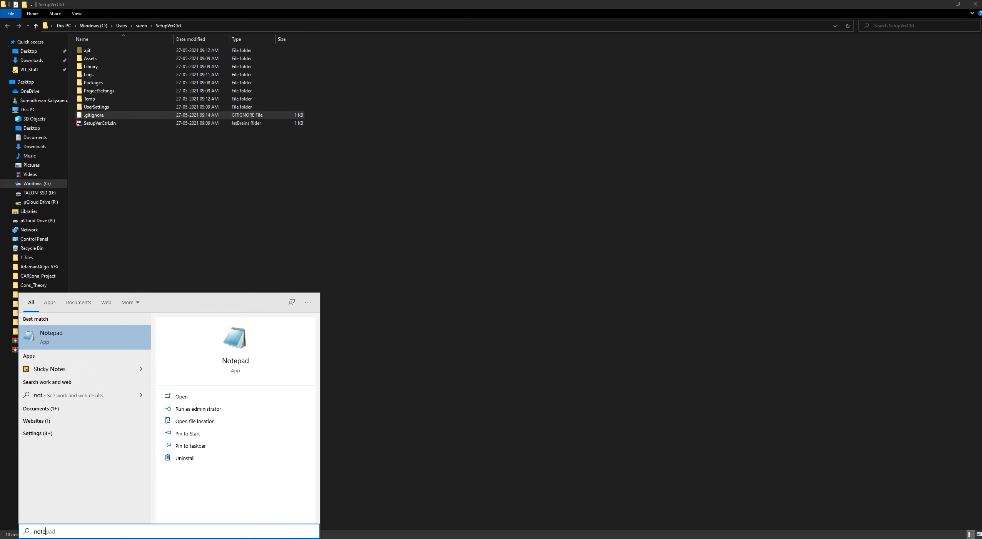
{"action": "key", "text": "Return"}
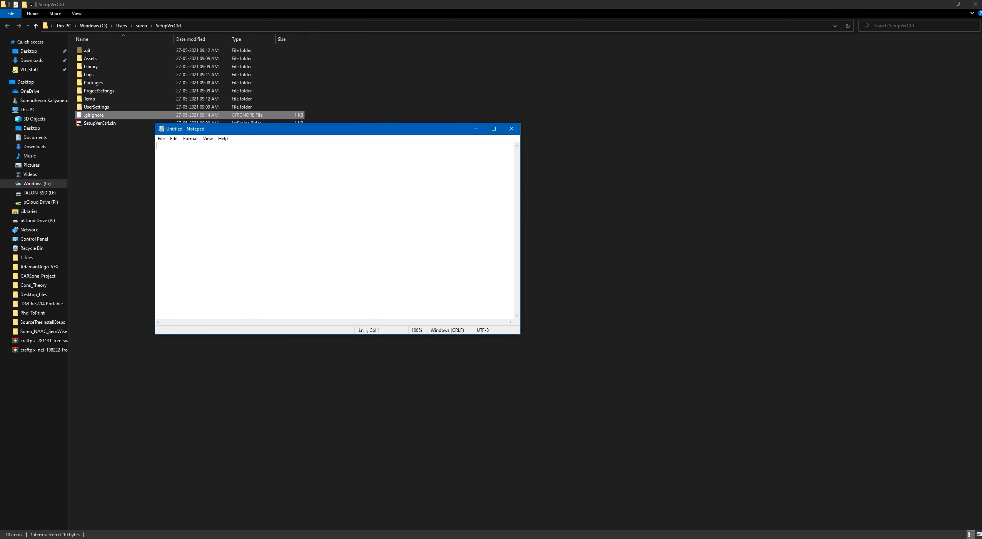
{"action": "left_click_drag", "start_coordinate": [96, 115], "coordinate": [224, 181]}
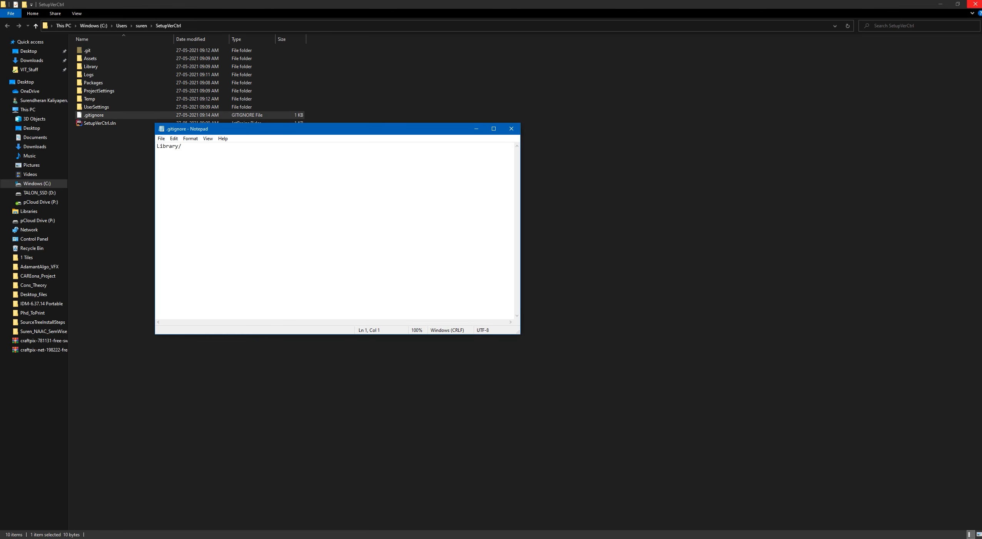
{"action": "left_click", "coordinate": [976, 3]}
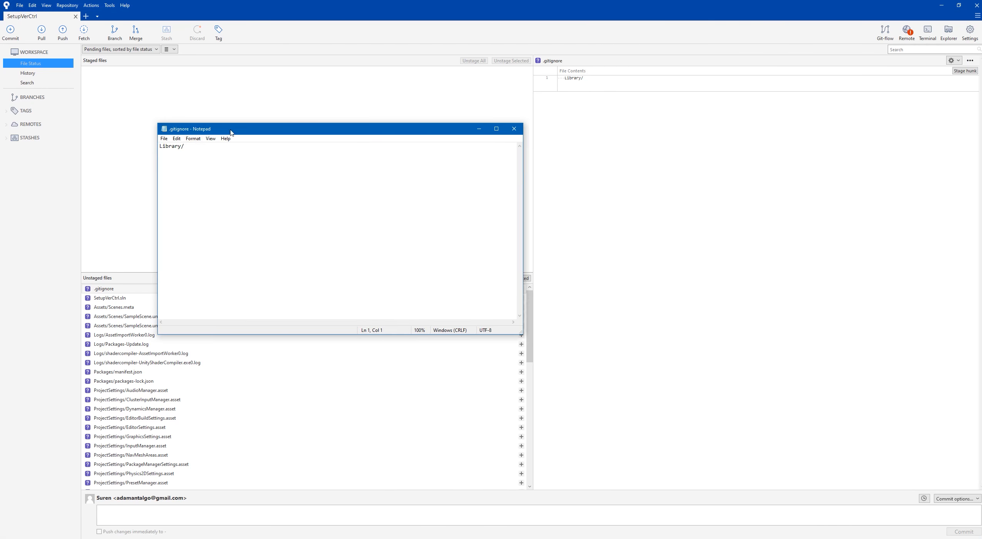
{"action": "mouse_move", "coordinate": [228, 133]}
{"action": "left_mouse_down"}
{"action": "mouse_move", "coordinate": [674, 237]}
{"action": "mouse_move", "coordinate": [594, 254]}
{"action": "mouse_move", "coordinate": [628, 245]}
{"action": "mouse_move", "coordinate": [325, 225]}
{"action": "mouse_move", "coordinate": [82, 295]}
{"action": "mouse_move", "coordinate": [103, 289]}
{"action": "left_mouse_up"}
{"action": "key", "text": "Escape"}
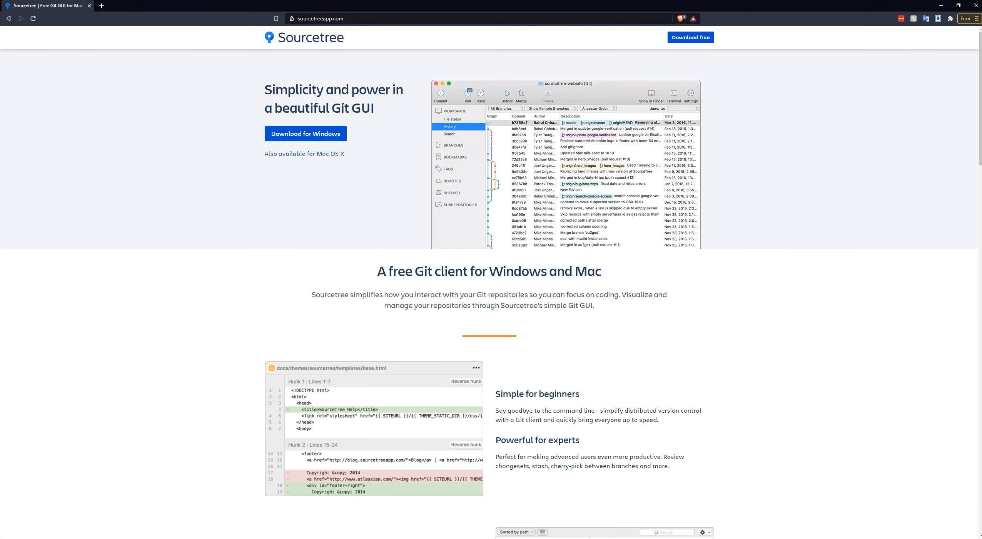
- In a new browser tab, search the web for "gitignore for unity" and open GitHub's Unity.gitignore page
{"action": "key", "text": "ctrl+t"}
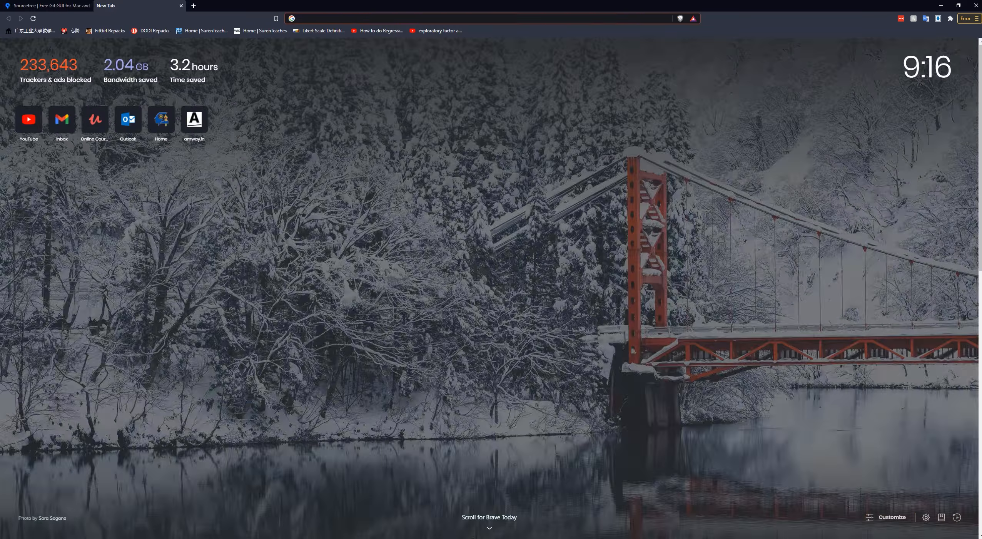
{"action": "type", "text": "git"}
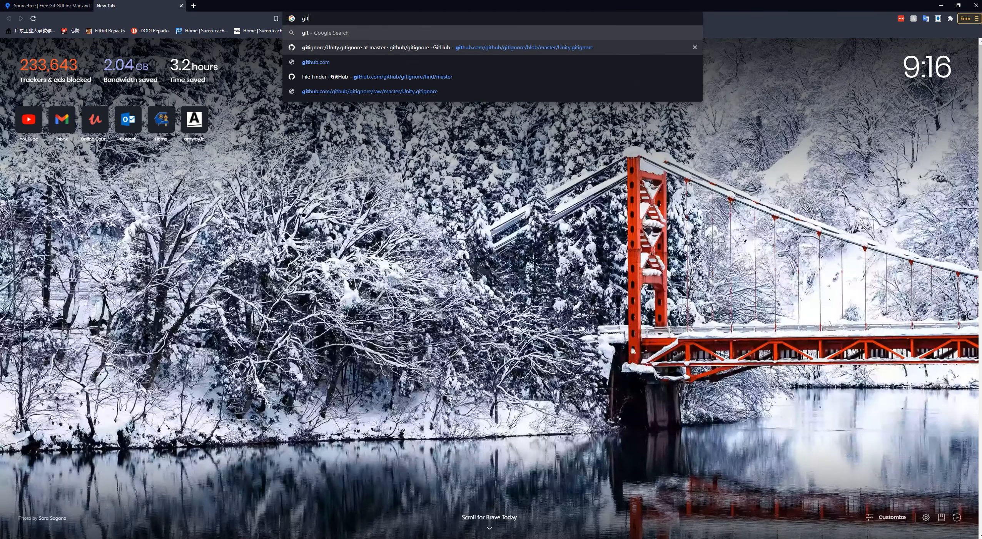
{"action": "type", "text": "ignore for u"}
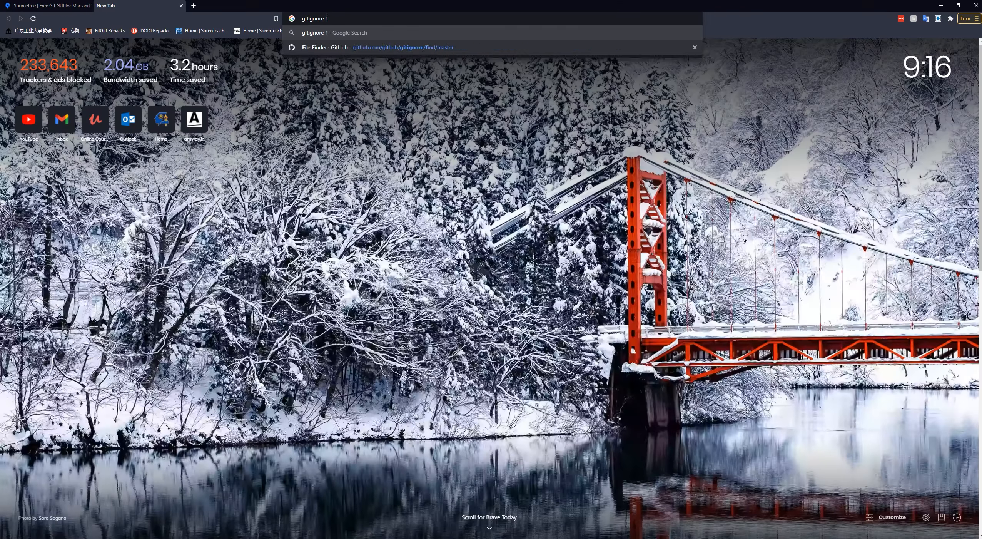
{"action": "type", "text": "nity"}
{"action": "key", "text": "Return"}
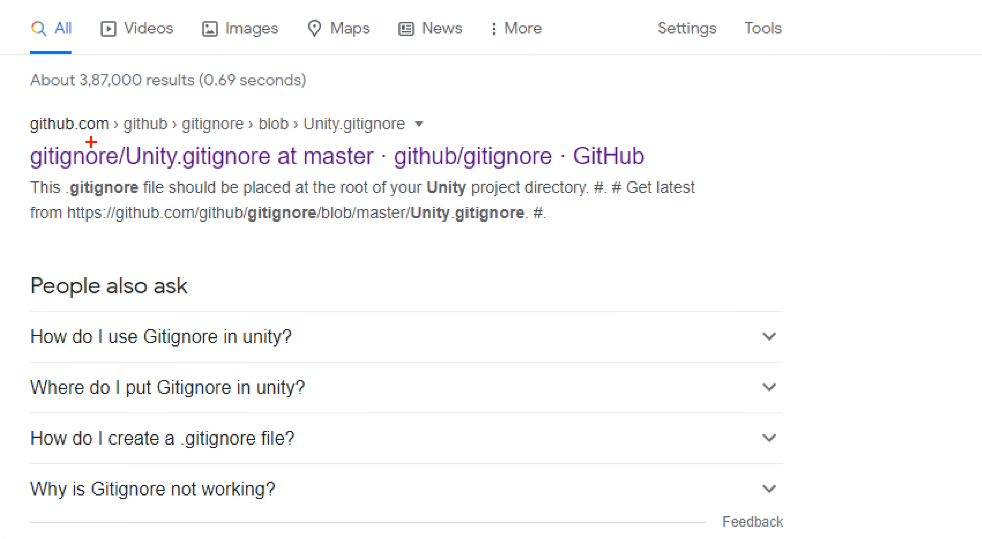
{"action": "mouse_move", "coordinate": [371, 101]}
{"action": "left_mouse_down"}
{"action": "mouse_move", "coordinate": [265, 109]}
{"action": "mouse_move", "coordinate": [358, 154]}
{"action": "mouse_move", "coordinate": [450, 126]}
{"action": "left_mouse_up"}
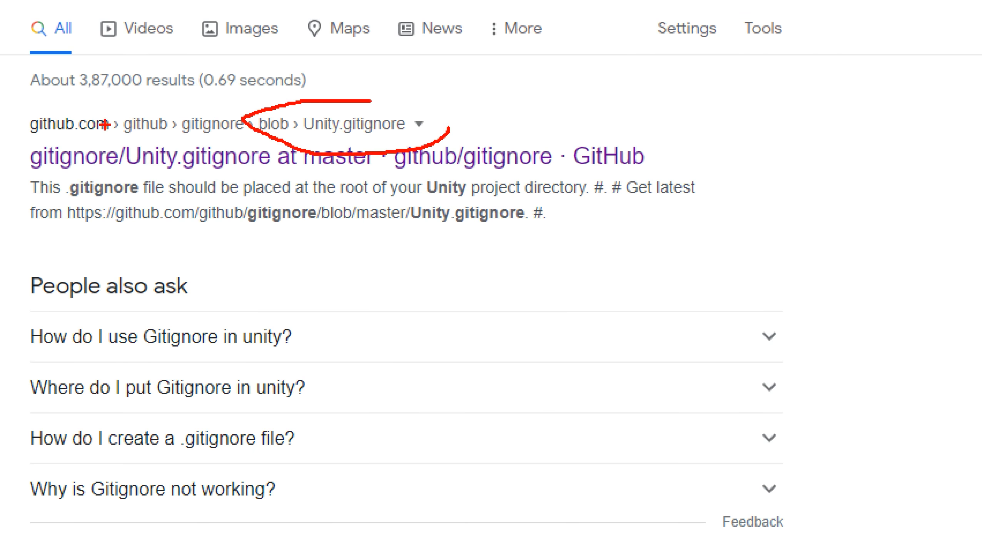
{"action": "key", "text": "Escape"}
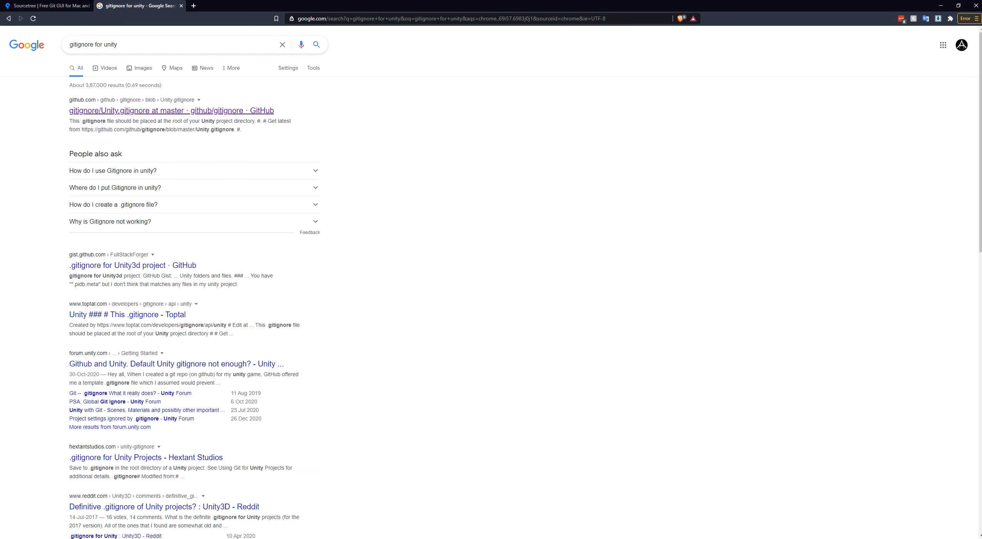
{"action": "left_click", "coordinate": [208, 111]}
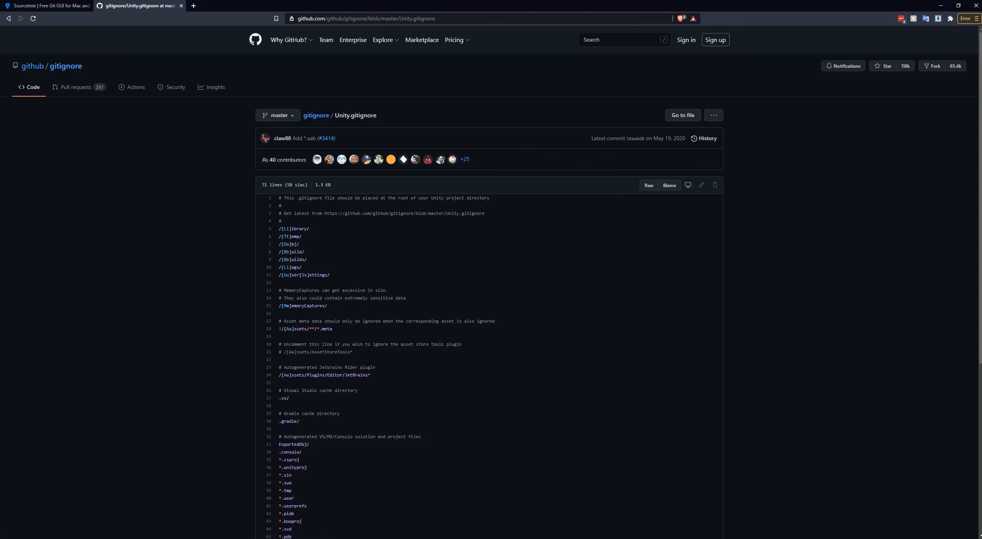
- Copy the full text of the raw version of Unity.gitignore and switch back to the .gitignore file in Notepad
{"action": "scroll", "coordinate": [491, 283], "scroll_direction": "down", "scroll_amount": 7}
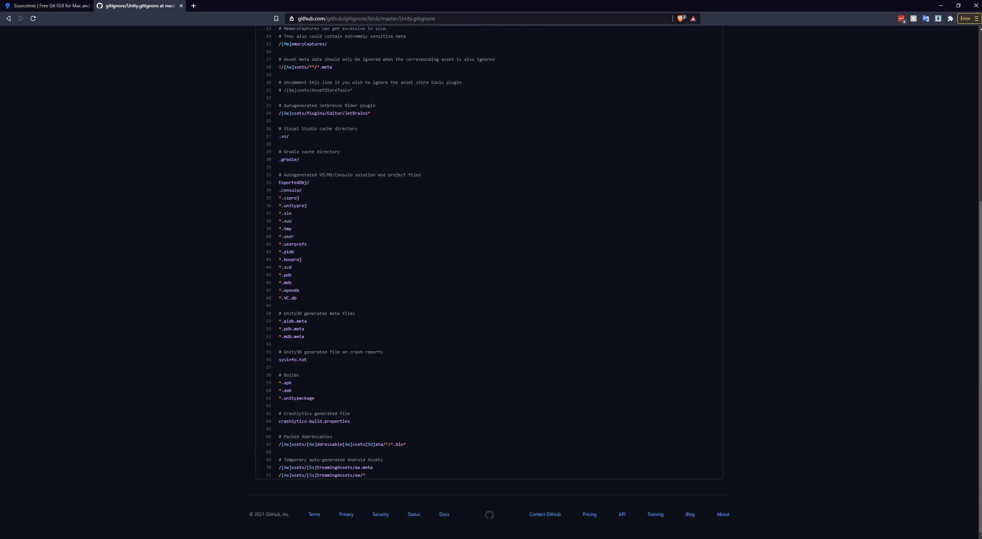
{"action": "scroll", "coordinate": [492, 282], "scroll_direction": "up", "scroll_amount": 7}
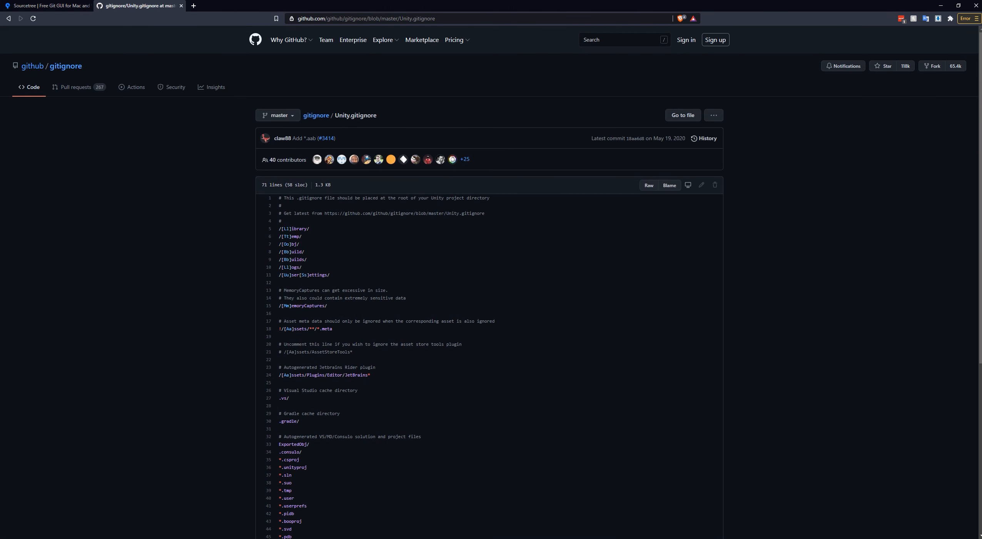
{"action": "key", "text": "ctrl+1"}
{"action": "left_click", "coordinate": [654, 179]}
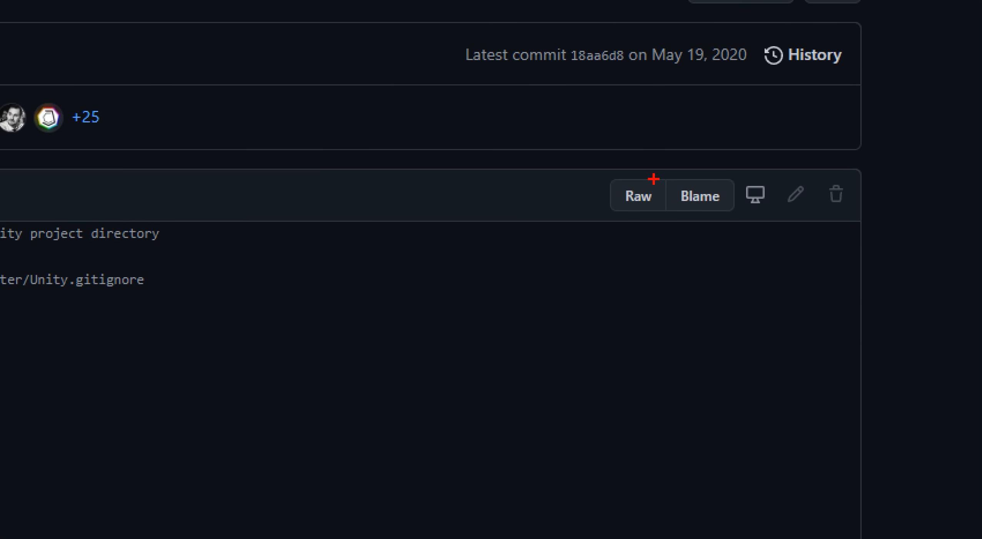
{"action": "mouse_move", "coordinate": [655, 180]}
{"action": "left_mouse_down"}
{"action": "mouse_move", "coordinate": [620, 219]}
{"action": "mouse_move", "coordinate": [661, 201]}
{"action": "left_mouse_up"}
{"action": "key", "text": "Escape"}
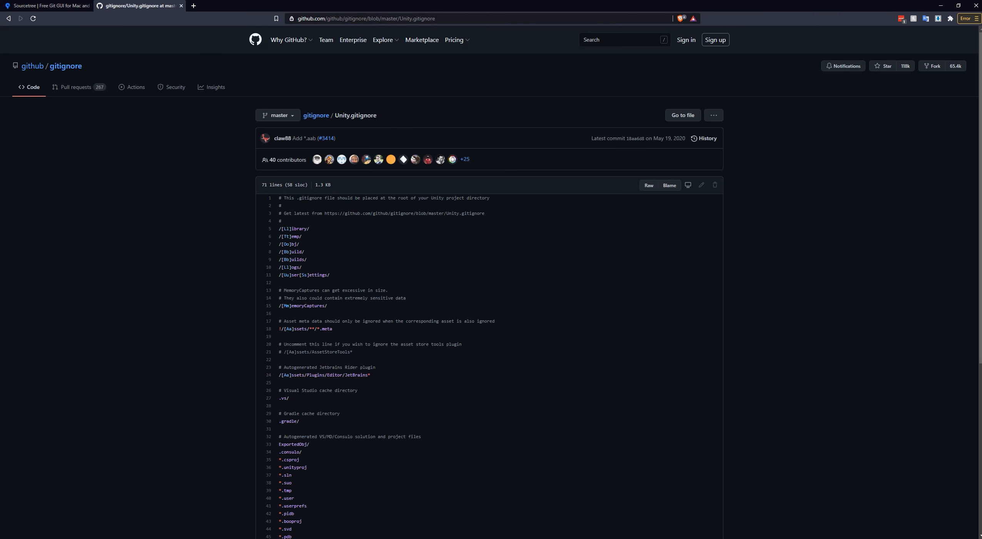
{"action": "left_click", "coordinate": [649, 185]}
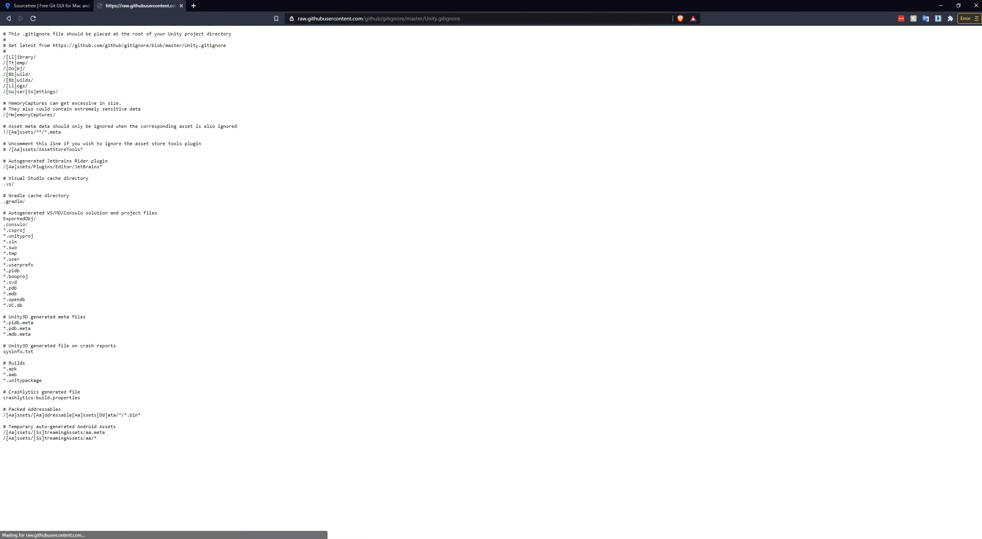
{"action": "key", "text": "ctrl+a"}
{"action": "key", "text": "ctrl+c"}
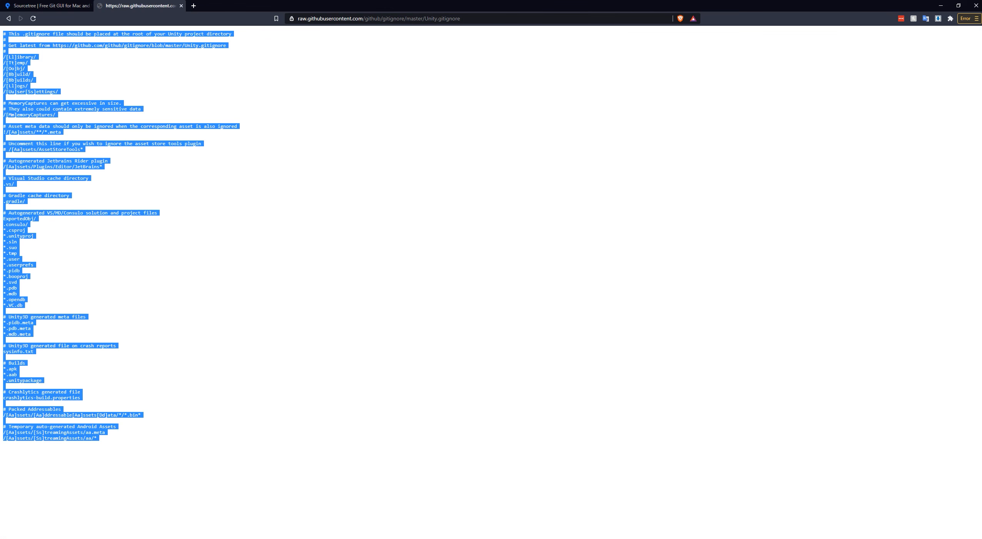
{"action": "key", "text": "alt+Tab"}
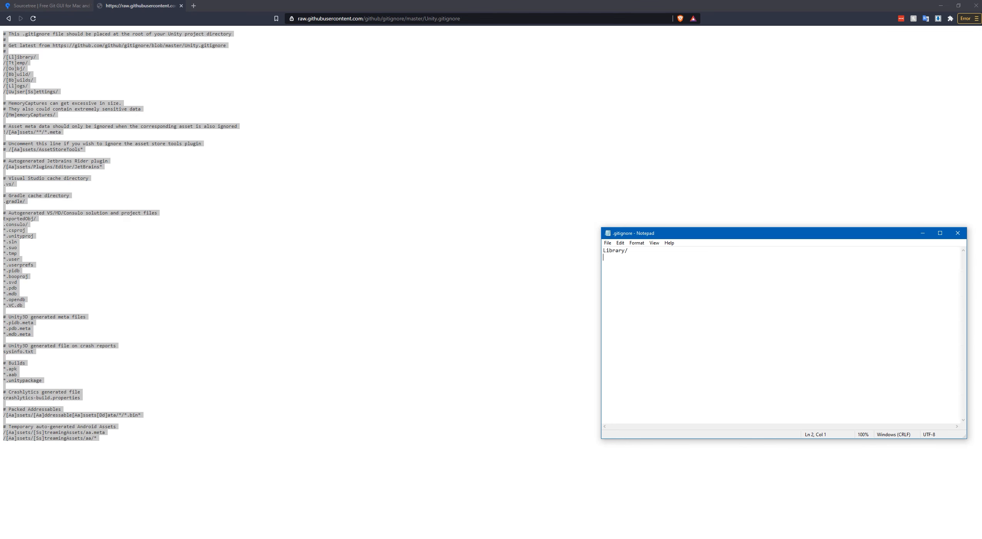
- Replace the entire contents of .gitignore with the copied Unity template, then close the file and save the changes
{"action": "key", "text": "ctrl+a"}
{"action": "key", "text": "BackSpace"}
{"action": "key", "text": "ctrl+v"}
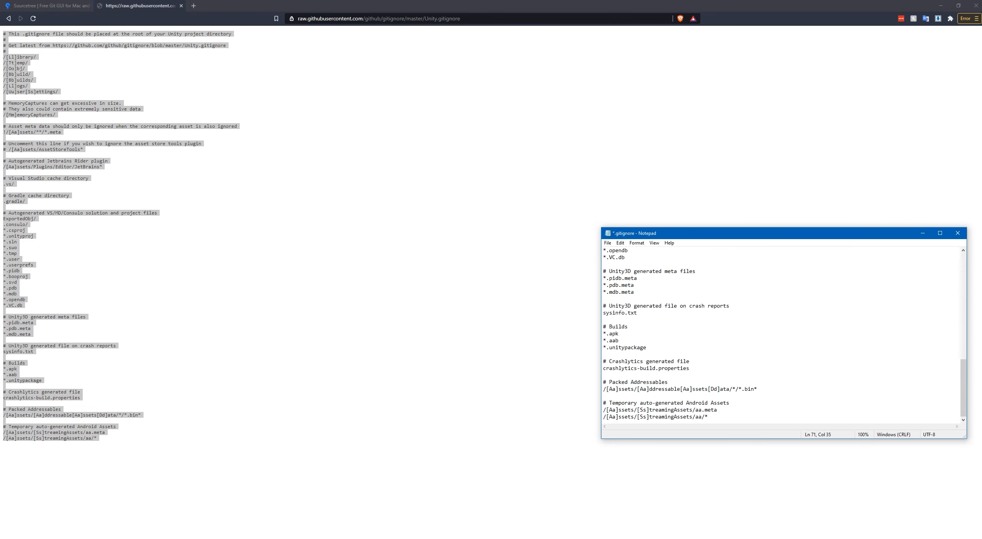
{"action": "scroll", "coordinate": [781, 334], "scroll_direction": "up", "scroll_amount": 15}
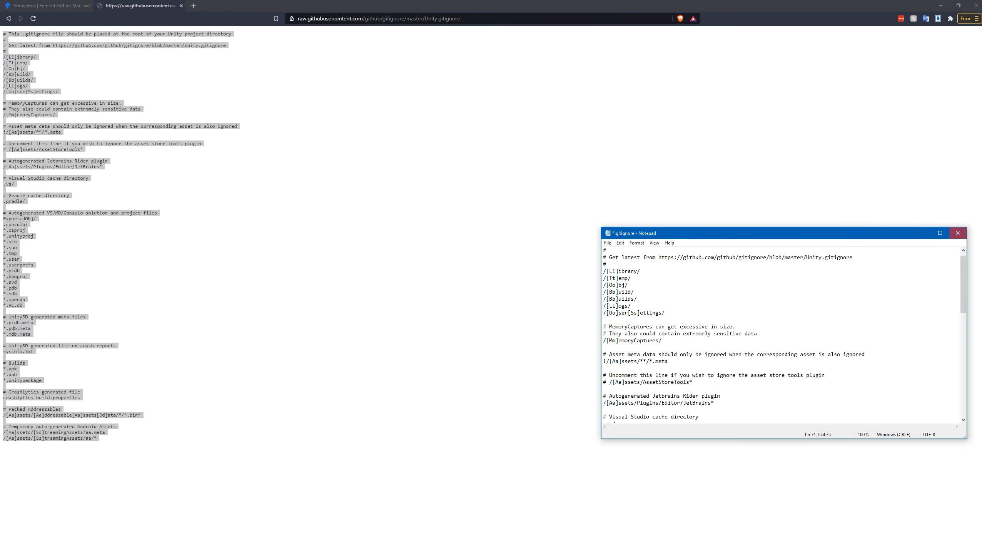
{"action": "left_click", "coordinate": [958, 233]}
{"action": "left_click", "coordinate": [471, 278]}
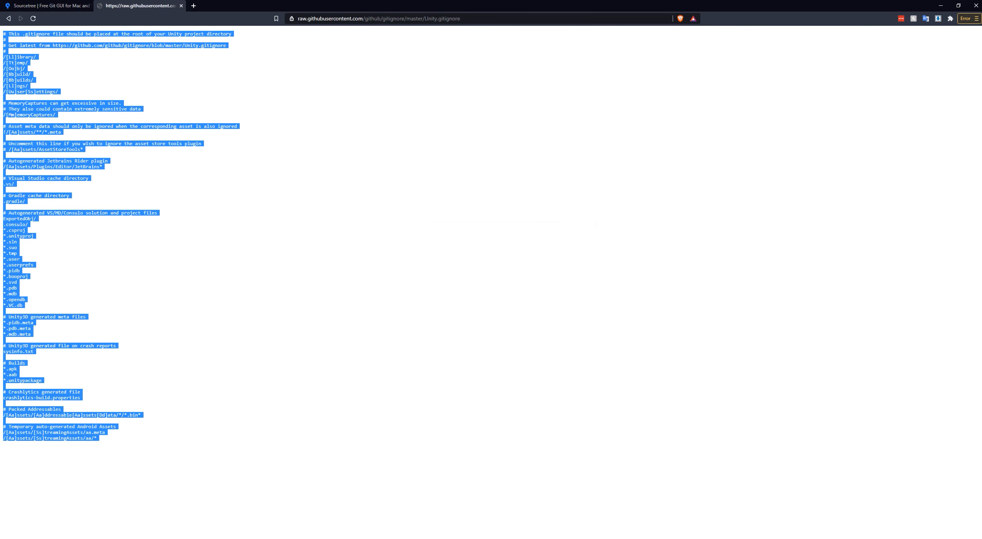
- Switch to Sourcetree, stage all unstaged files and look through the staged list
{"action": "key", "text": "alt+Tab"}
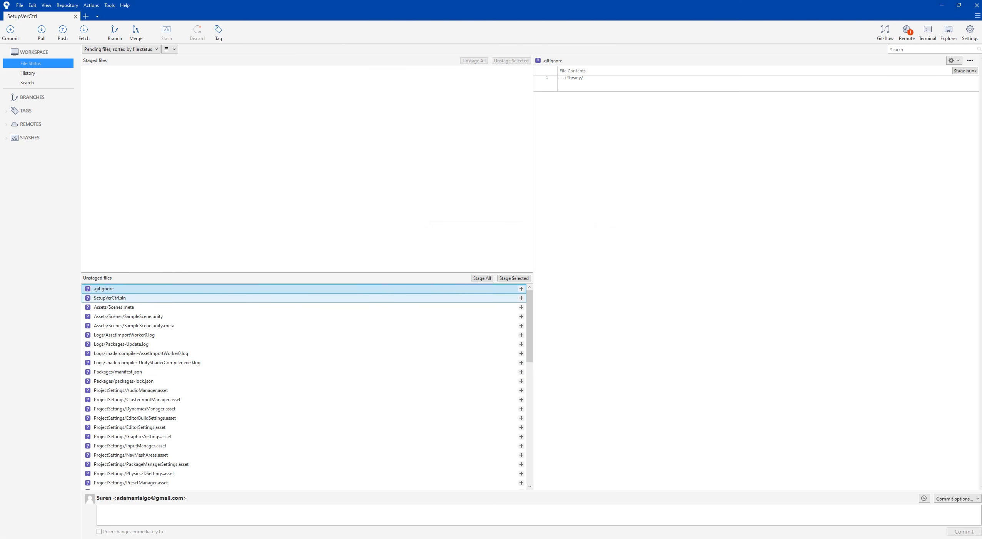
{"action": "left_click", "coordinate": [115, 298]}
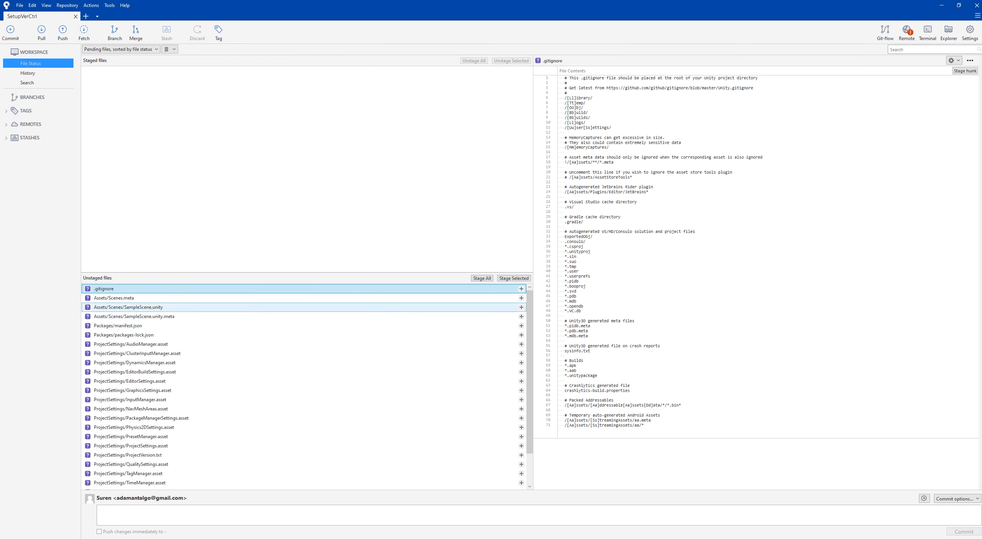
{"action": "left_click", "coordinate": [482, 278]}
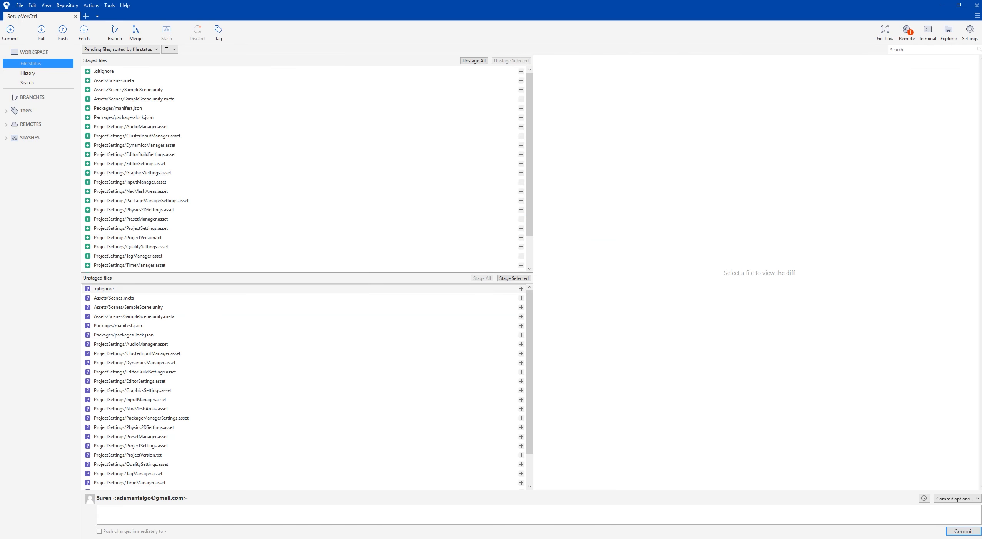
{"action": "scroll", "coordinate": [270, 145], "scroll_direction": "down", "scroll_amount": 2}
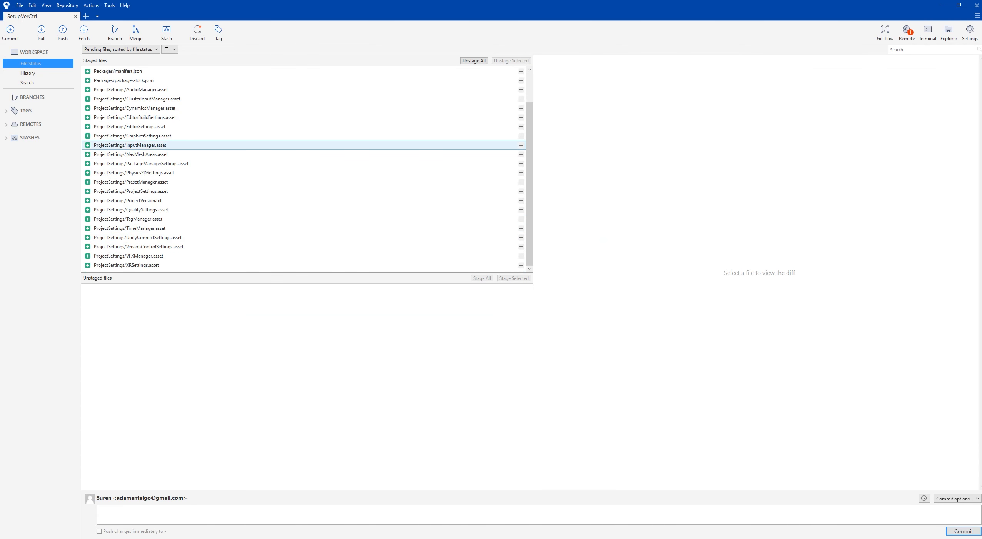
{"action": "scroll", "coordinate": [269, 144], "scroll_direction": "up", "scroll_amount": 2}
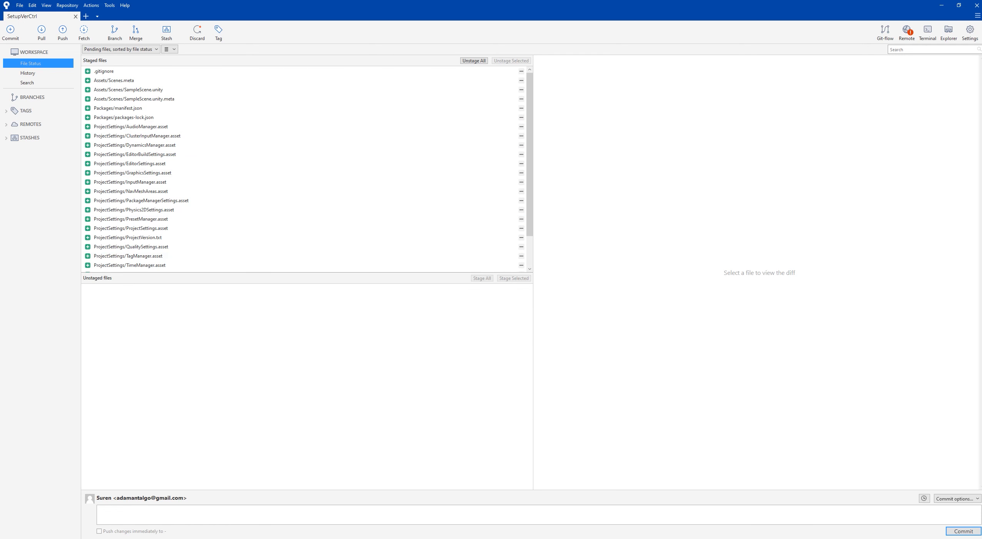
- Commit the staged files with the message "ProjectStart"
{"action": "left_click", "coordinate": [270, 514]}
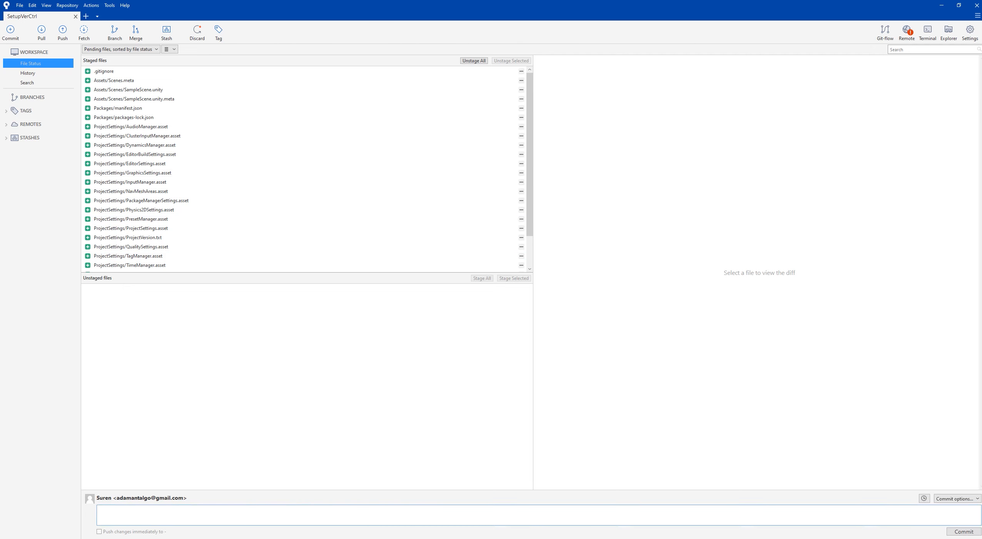
{"action": "type", "text": "FreshCp"}
{"action": "key", "text": "BackSpace"}
{"action": "key", "text": "BackSpace"}
{"action": "key", "text": "BackSpace"}
{"action": "type", "text": "ProjectStar"}
{"action": "key", "text": "ctrl+Return"}
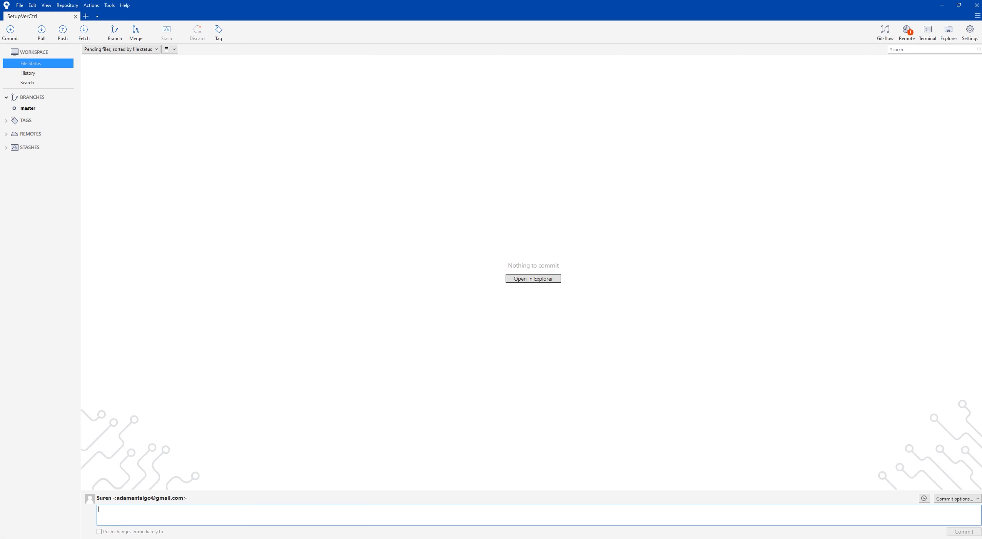
{"action": "key", "text": "ctrl+1"}
{"action": "left_click", "coordinate": [64, 152]}
{"action": "mouse_move", "coordinate": [76, 145]}
{"action": "left_mouse_down"}
{"action": "mouse_move", "coordinate": [26, 158]}
{"action": "mouse_move", "coordinate": [110, 163]}
{"action": "mouse_move", "coordinate": [96, 128]}
{"action": "left_mouse_up"}
{"action": "key", "text": "Escape"}
- Show the master branch in the history and look through the files of the ProjectStart commit
{"action": "left_click", "coordinate": [28, 108]}
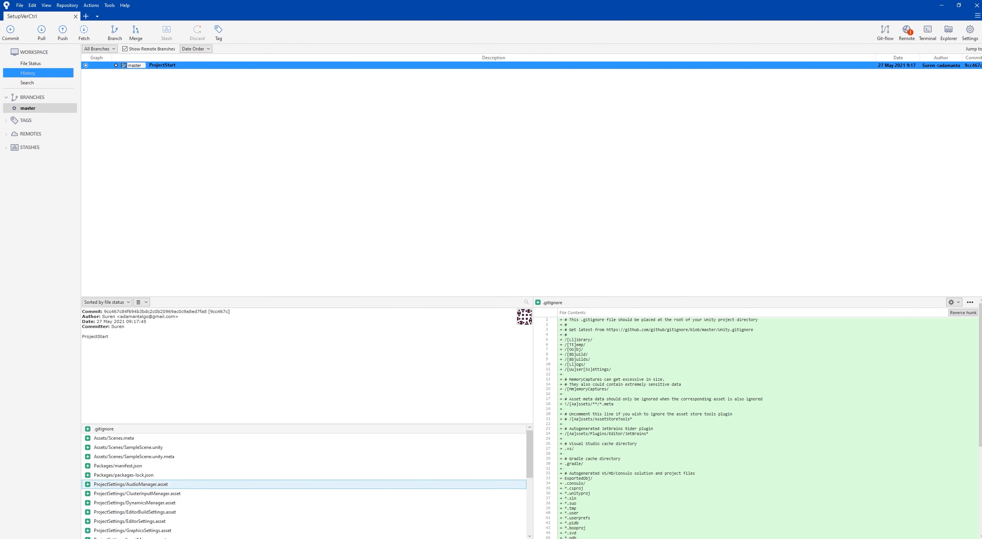
{"action": "scroll", "coordinate": [756, 424], "scroll_direction": "down", "scroll_amount": 8}
{"action": "scroll", "coordinate": [757, 423], "scroll_direction": "up", "scroll_amount": 8}
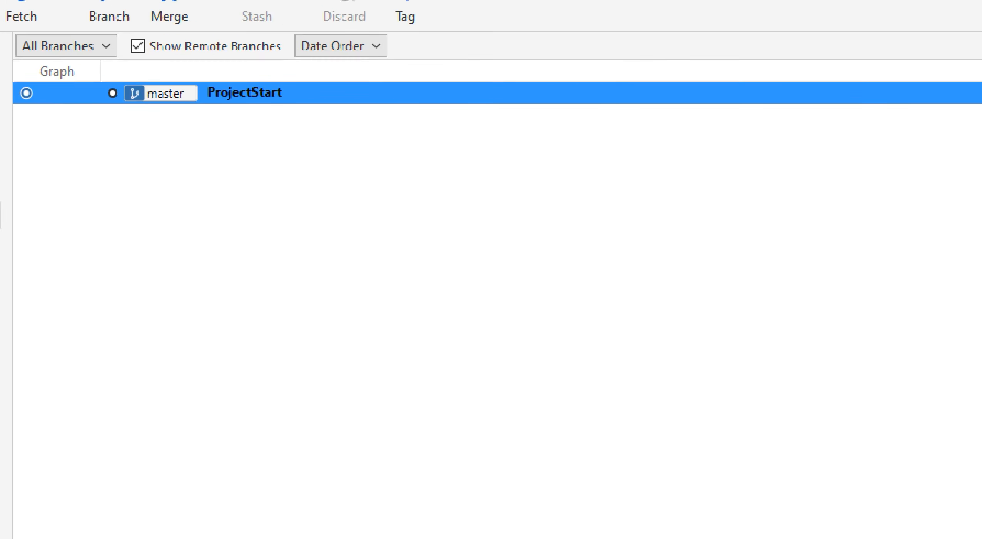
{"action": "mouse_move", "coordinate": [136, 59]}
{"action": "left_mouse_down"}
{"action": "mouse_move", "coordinate": [106, 63]}
{"action": "mouse_move", "coordinate": [155, 82]}
{"action": "left_mouse_up"}
{"action": "mouse_move", "coordinate": [229, 144]}
{"action": "left_mouse_down"}
{"action": "mouse_move", "coordinate": [278, 37]}
{"action": "mouse_move", "coordinate": [128, 21]}
{"action": "left_mouse_up"}
{"action": "key", "text": "Escape"}
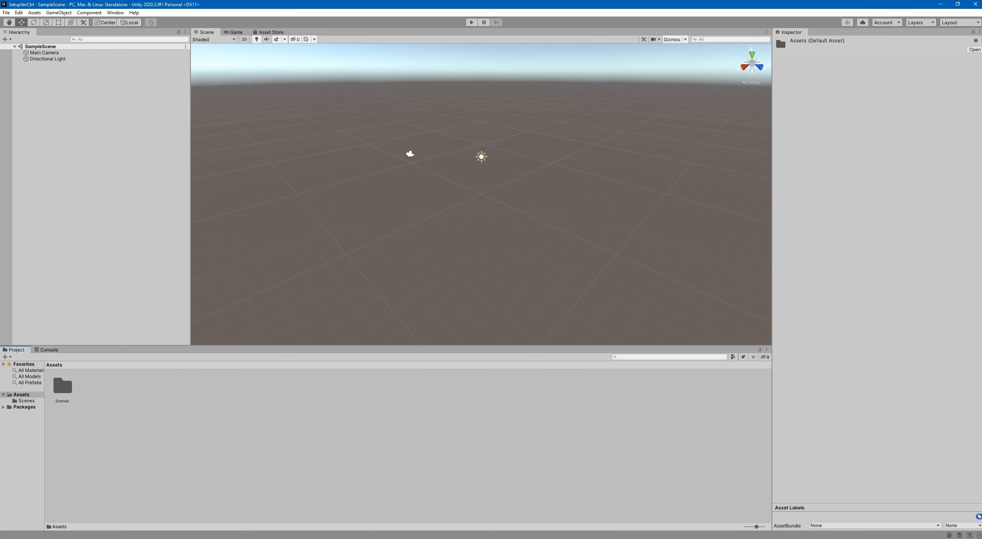
- Add a cube to the Unity SampleScene and scale it up uniformly to about 2.44
{"action": "right_click", "coordinate": [88, 149]}
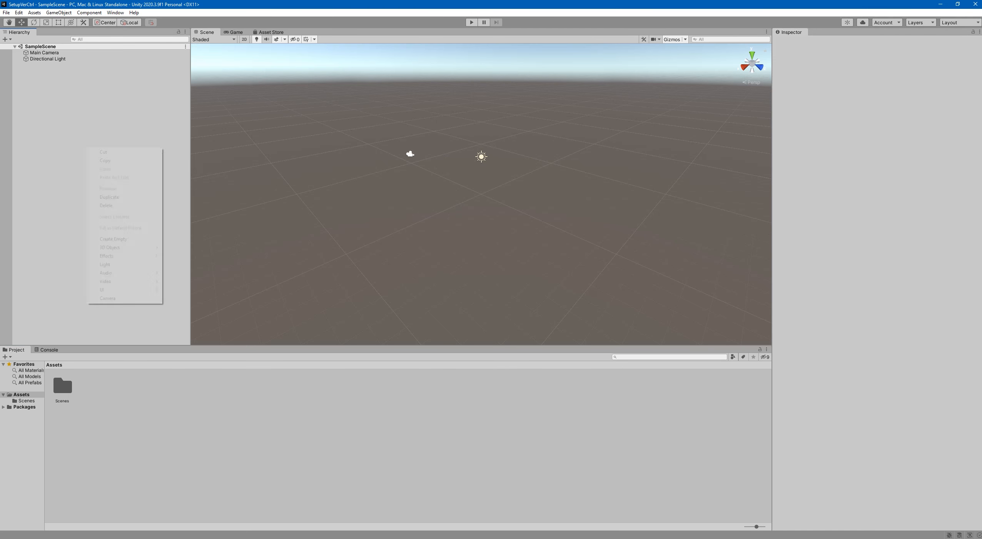
{"action": "mouse_move", "coordinate": [116, 248]}
{"action": "left_click", "coordinate": [179, 247]}
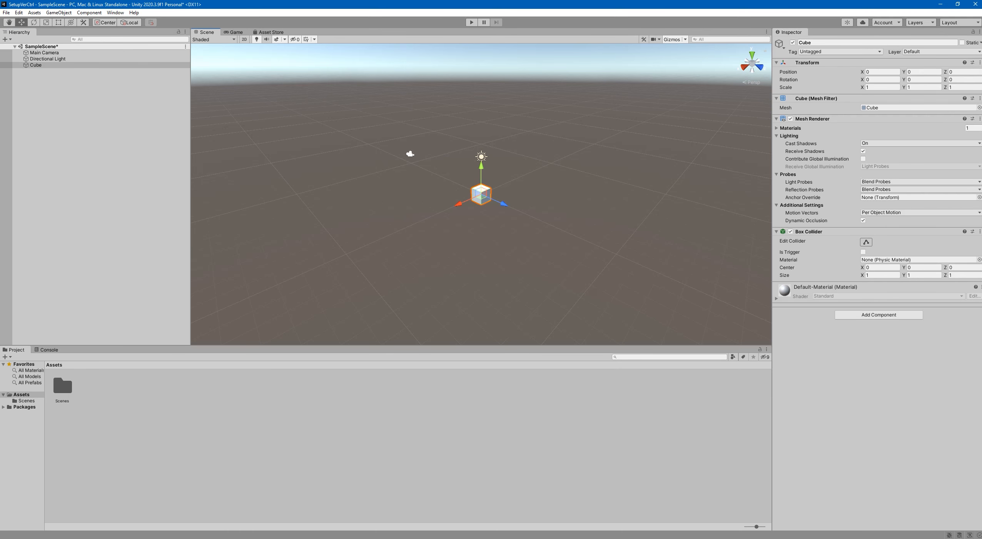
{"action": "key", "text": "f"}
{"action": "key", "text": "r"}
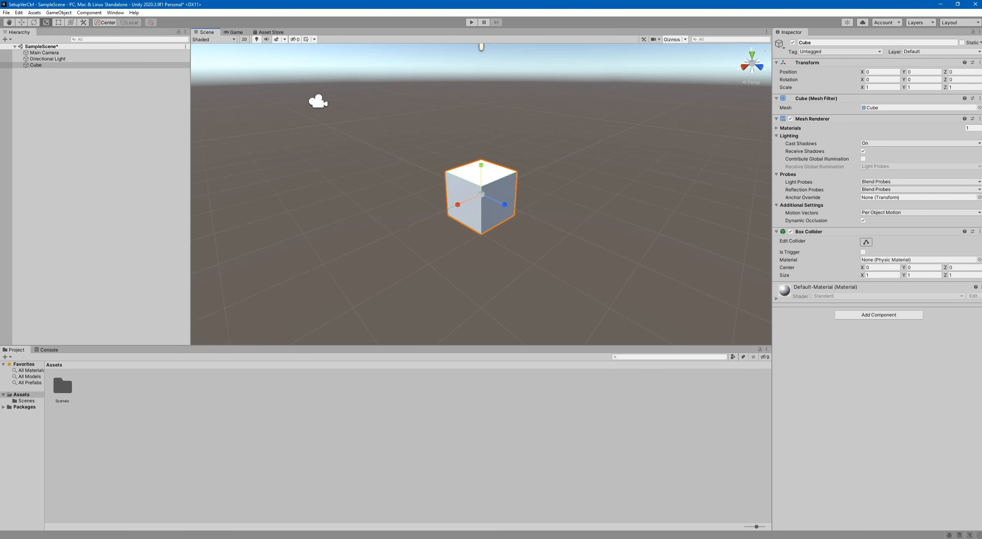
{"action": "left_click_drag", "start_coordinate": [481, 195], "coordinate": [537, 194]}
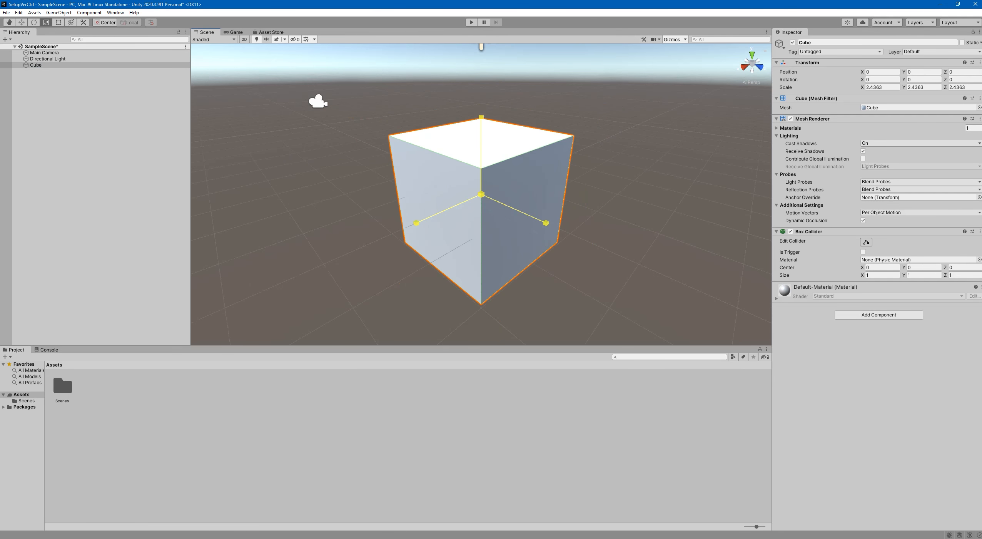
{"action": "scroll", "coordinate": [537, 195], "scroll_direction": "down", "scroll_amount": 8}
{"action": "scroll", "coordinate": [537, 194], "scroll_direction": "down", "scroll_amount": 10}
{"action": "left_click", "coordinate": [537, 194]}
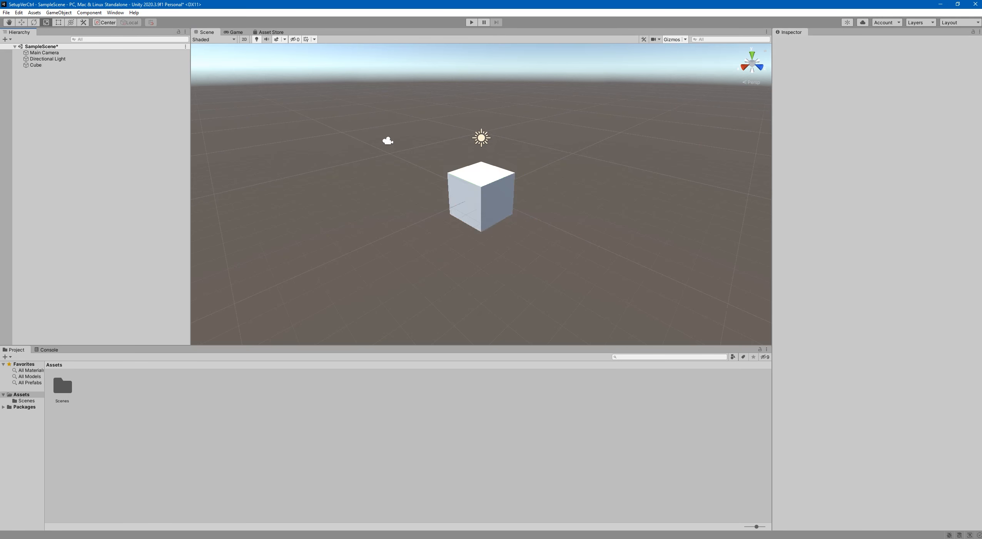
- Duplicate the cube and move the copy along the X axis to about -6.93
{"action": "left_click", "coordinate": [36, 65]}
{"action": "double_click", "coordinate": [36, 65]}
{"action": "scroll", "coordinate": [481, 194], "scroll_direction": "down", "scroll_amount": 5}
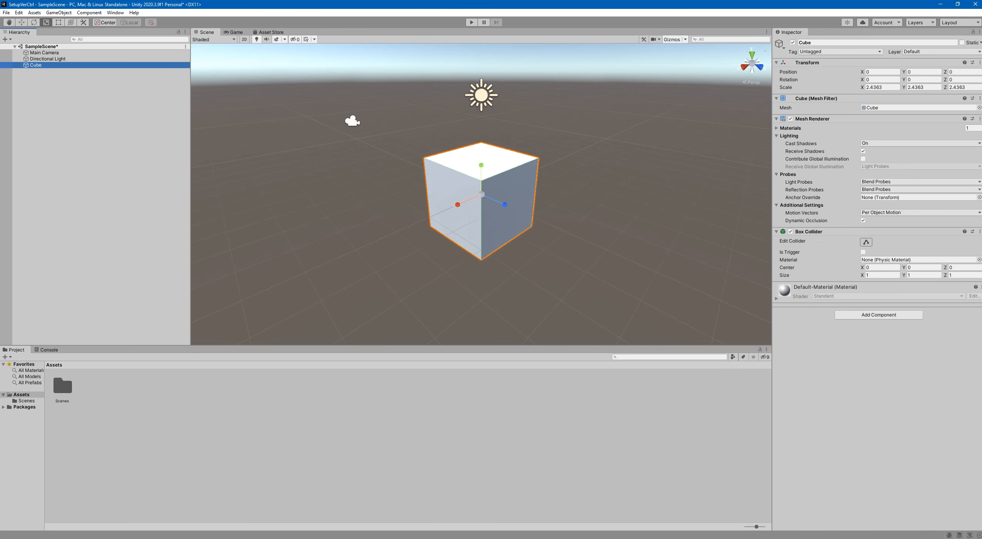
{"action": "left_click", "coordinate": [100, 123]}
{"action": "left_click", "coordinate": [36, 65]}
{"action": "left_click", "coordinate": [578, 192]}
{"action": "left_click", "coordinate": [505, 184]}
{"action": "key", "text": "ctrl+d"}
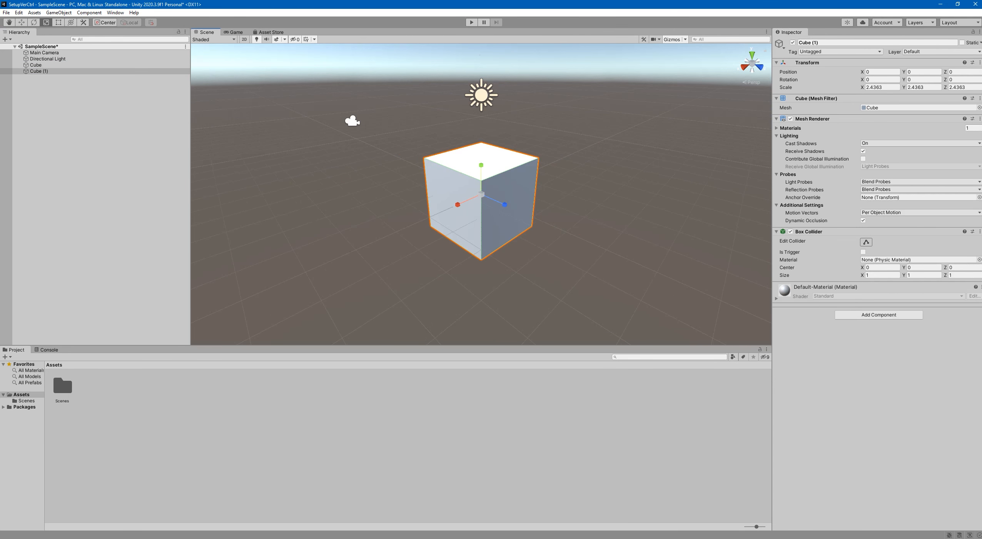
{"action": "key", "text": "w"}
{"action": "left_click_drag", "start_coordinate": [457, 202], "coordinate": [569, 145]}
{"action": "left_click", "coordinate": [505, 177]}
{"action": "left_click_drag", "start_coordinate": [458, 204], "coordinate": [508, 200]}
{"action": "scroll", "coordinate": [569, 156], "scroll_direction": "down", "scroll_amount": 3}
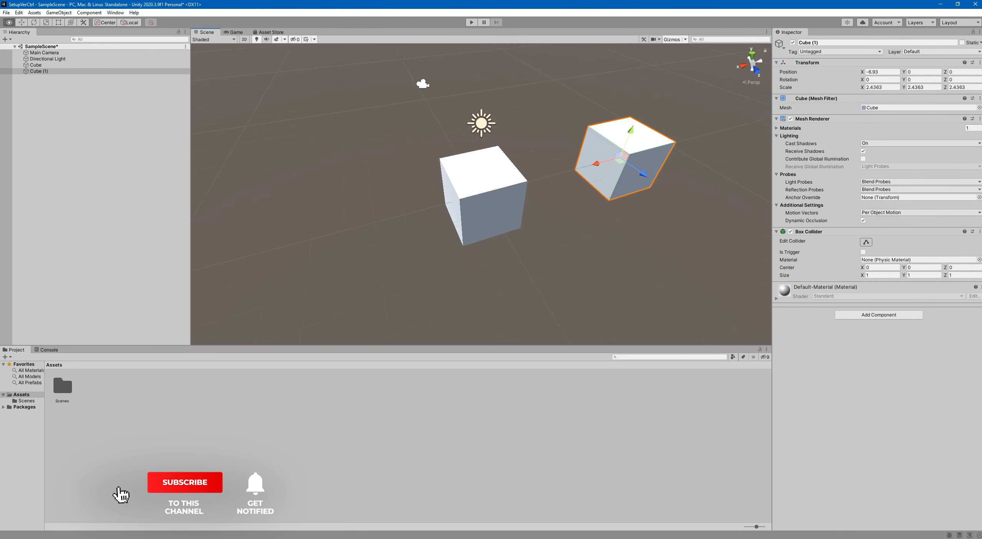
- Deselect the cubes, save the scene and switch to Sourcetree
{"action": "left_click", "coordinate": [100, 161]}
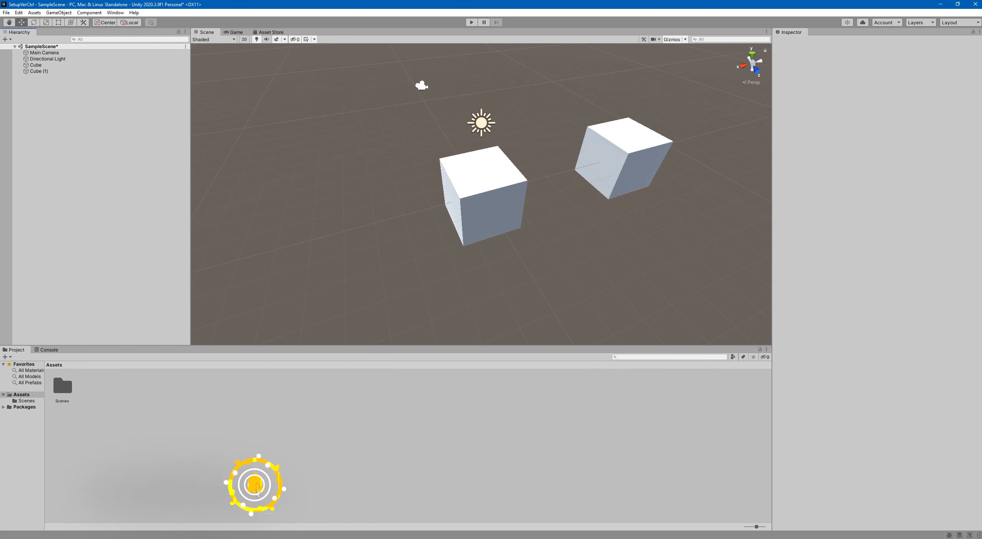
{"action": "right_click", "coordinate": [47, 113]}
{"action": "key", "text": "Escape"}
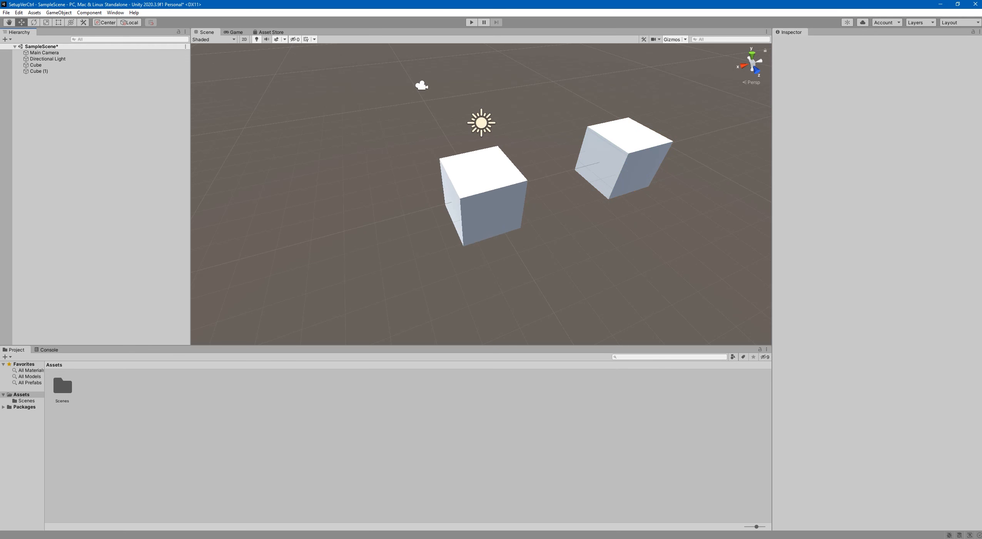
{"action": "mouse_move", "coordinate": [236, 538]}
{"action": "left_click", "coordinate": [6, 12]}
{"action": "left_click", "coordinate": [18, 50]}
{"action": "left_click", "coordinate": [238, 538]}
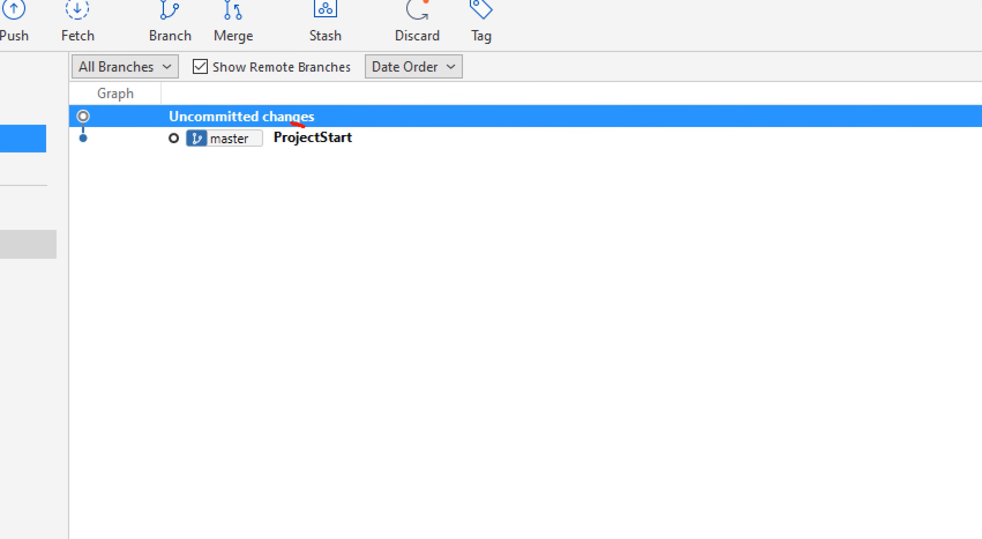
{"action": "mouse_move", "coordinate": [292, 123]}
{"action": "left_mouse_down"}
{"action": "mouse_move", "coordinate": [258, 133]}
{"action": "mouse_move", "coordinate": [329, 152]}
{"action": "mouse_move", "coordinate": [352, 140]}
{"action": "left_mouse_up"}
{"action": "mouse_move", "coordinate": [208, 85]}
{"action": "left_mouse_down"}
{"action": "mouse_move", "coordinate": [177, 89]}
{"action": "mouse_move", "coordinate": [157, 120]}
{"action": "mouse_move", "coordinate": [256, 132]}
{"action": "mouse_move", "coordinate": [316, 111]}
{"action": "left_mouse_up"}
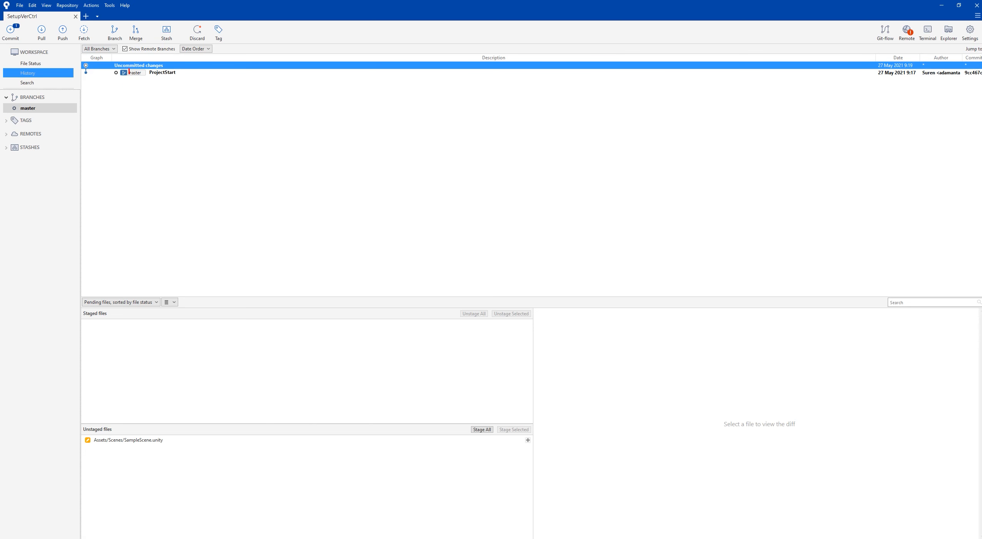
{"action": "mouse_move", "coordinate": [129, 71]}
{"action": "left_mouse_down"}
{"action": "mouse_move", "coordinate": [116, 425]}
{"action": "mouse_move", "coordinate": [78, 461]}
{"action": "mouse_move", "coordinate": [161, 440]}
{"action": "mouse_move", "coordinate": [122, 417]}
{"action": "left_mouse_up"}
{"action": "key", "text": "Escape"}
- Stage the modified SampleScene.unity, view its changes and commit it with the message "TwoCubes"
{"action": "left_click", "coordinate": [305, 440]}
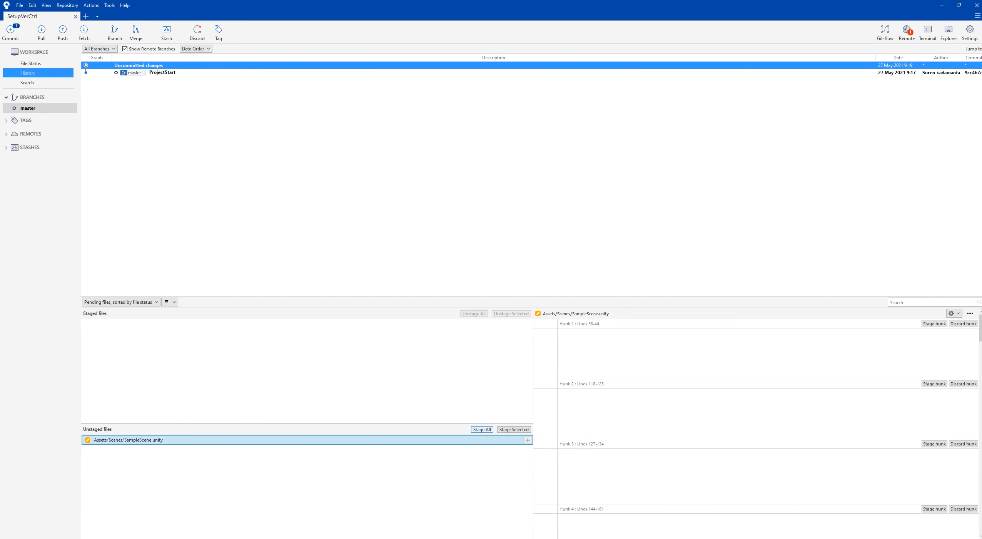
{"action": "left_click", "coordinate": [481, 429]}
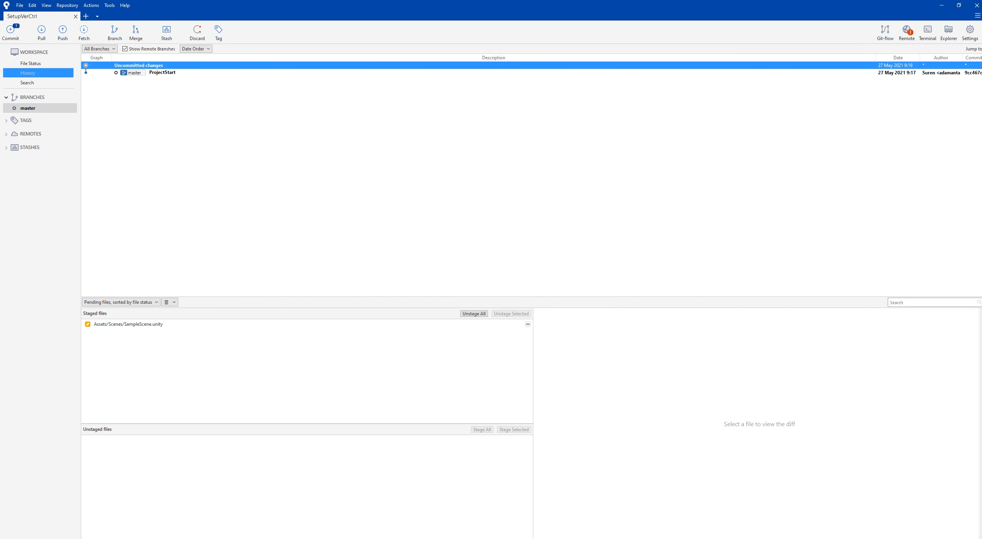
{"action": "left_click", "coordinate": [11, 32]}
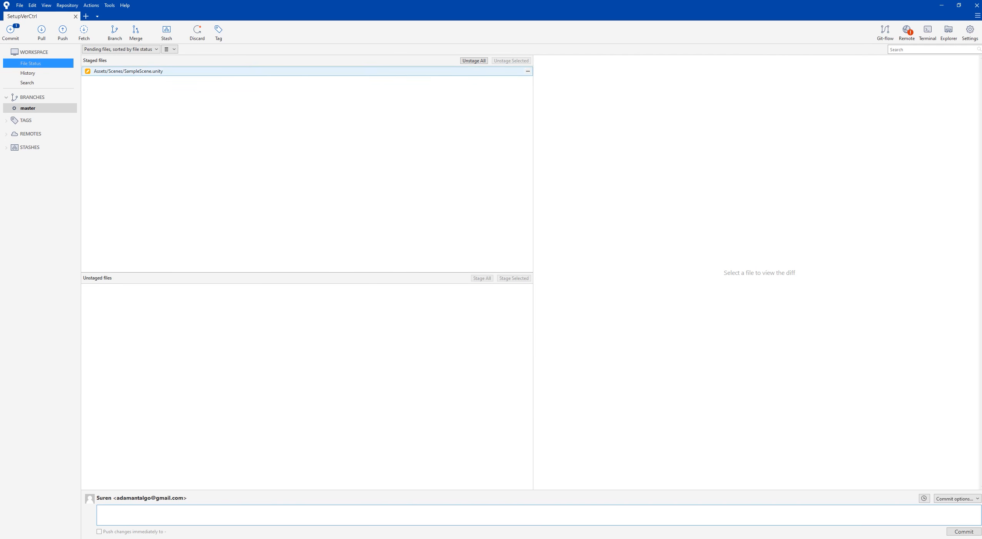
{"action": "left_click", "coordinate": [129, 72]}
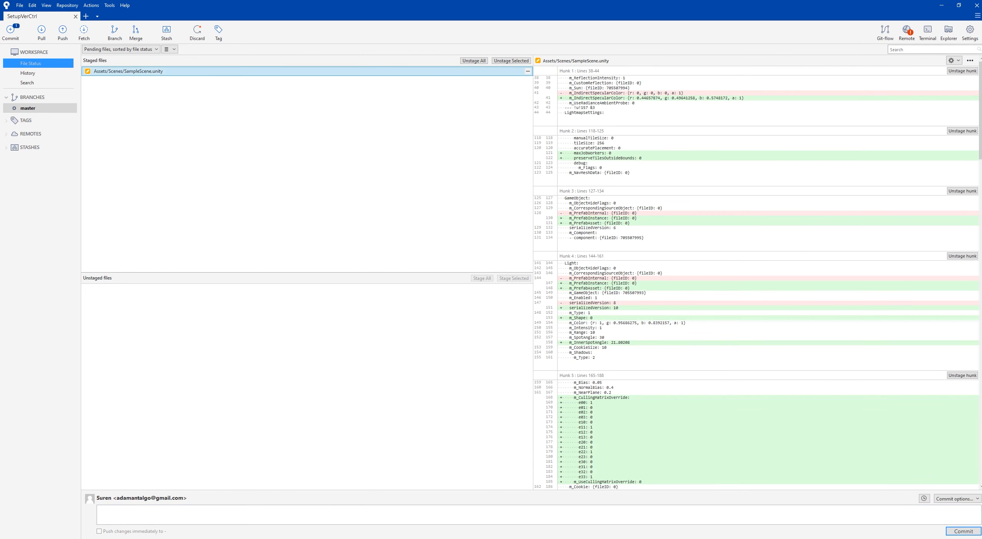
{"action": "left_click", "coordinate": [112, 512]}
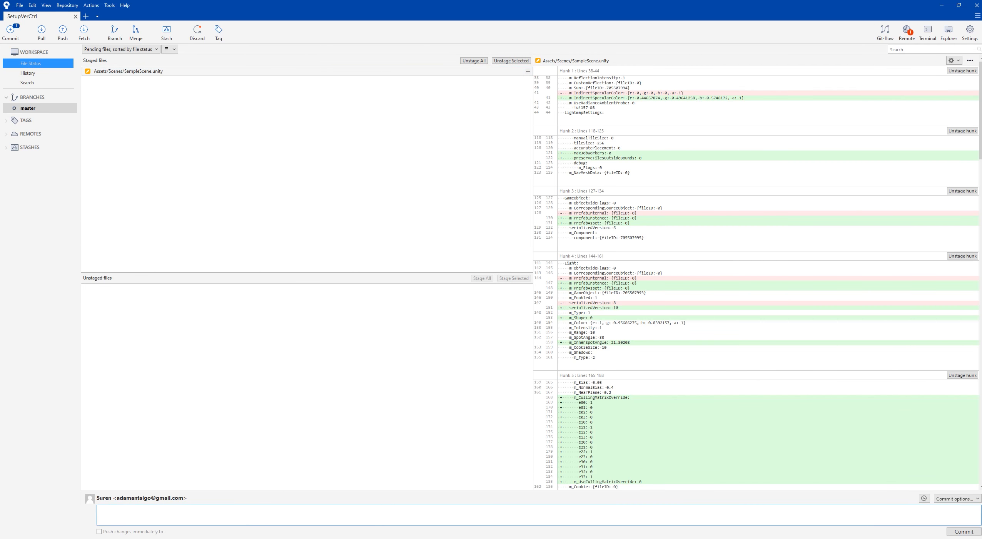
{"action": "type", "text": "TwoCubes"}
{"action": "left_click", "coordinate": [964, 532]}
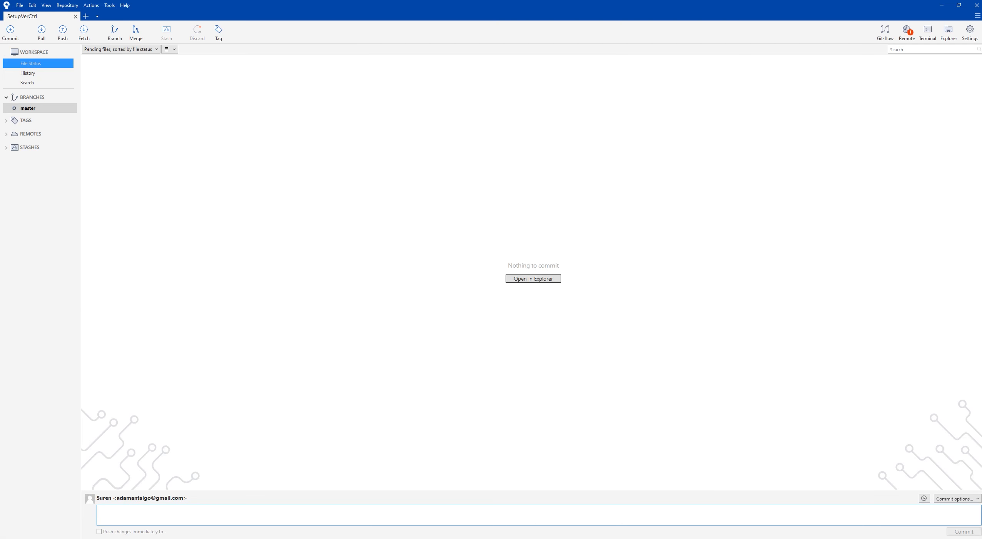
- Show the repository history to compare the TwoCubes and ProjectStart commits
{"action": "left_click", "coordinate": [27, 73]}
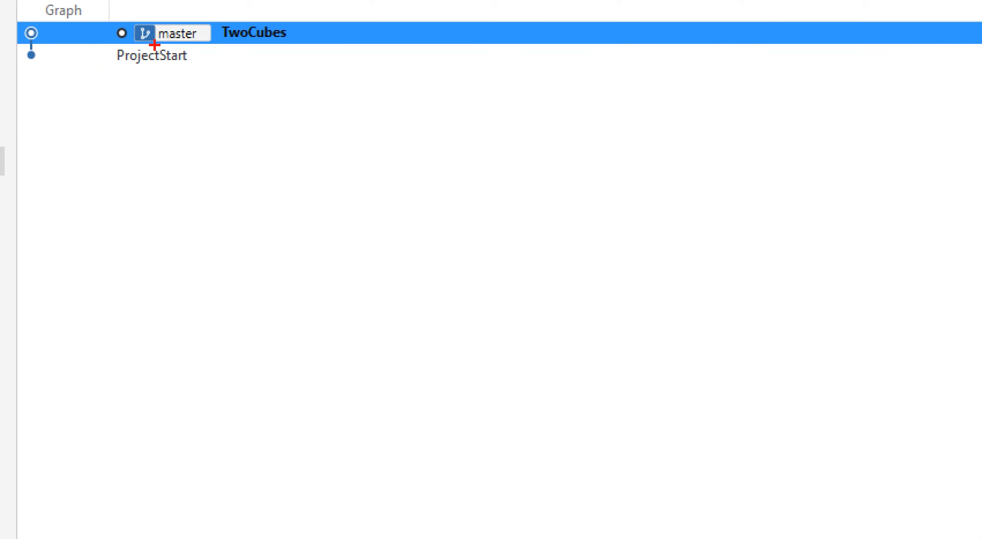
{"action": "mouse_move", "coordinate": [127, 69]}
{"action": "left_mouse_down"}
{"action": "mouse_move", "coordinate": [109, 70]}
{"action": "mouse_move", "coordinate": [136, 79]}
{"action": "mouse_move", "coordinate": [204, 57]}
{"action": "left_mouse_up"}
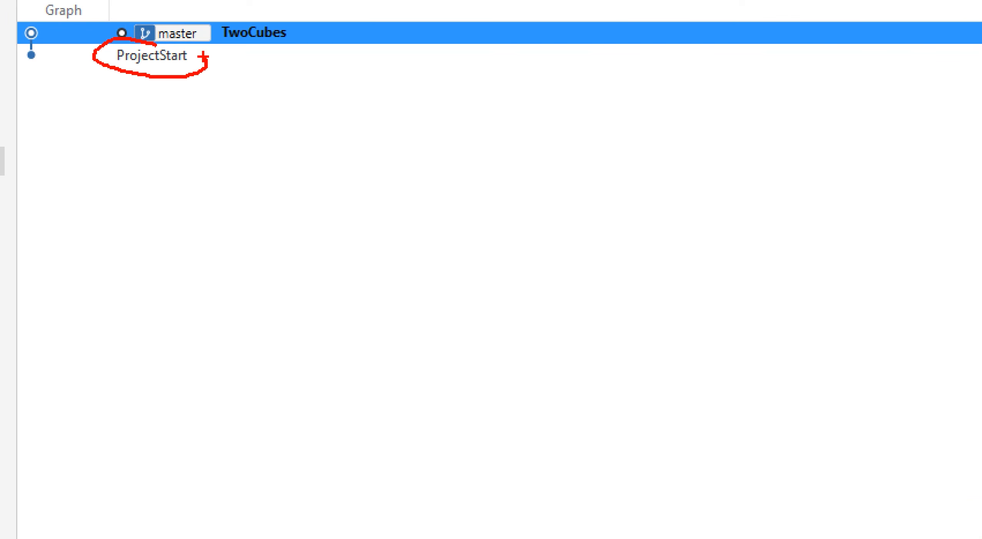
{"action": "mouse_move", "coordinate": [249, 12]}
{"action": "left_mouse_down"}
{"action": "mouse_move", "coordinate": [231, 12]}
{"action": "mouse_move", "coordinate": [226, 47]}
{"action": "mouse_move", "coordinate": [293, 37]}
{"action": "mouse_move", "coordinate": [284, 26]}
{"action": "left_mouse_up"}
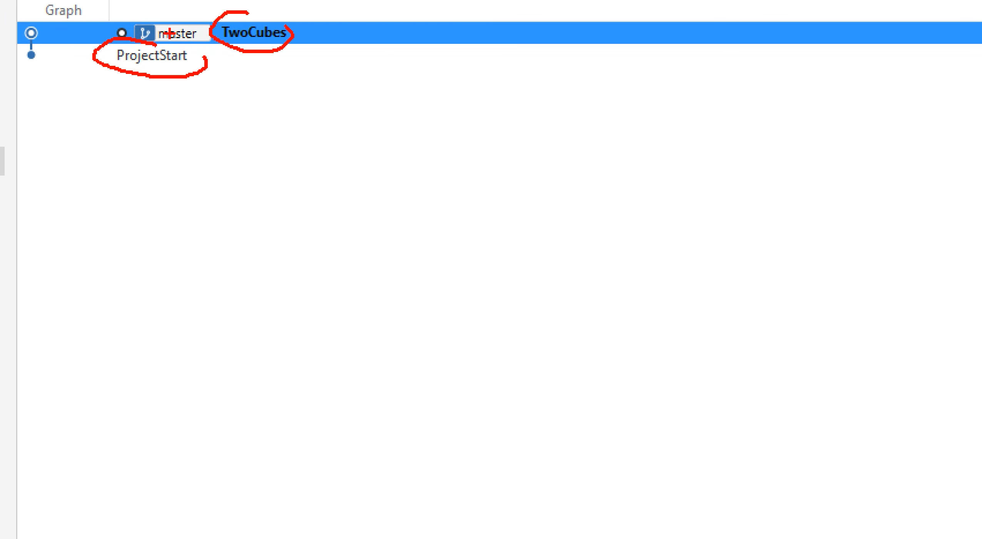
{"action": "mouse_move", "coordinate": [171, 28]}
{"action": "left_mouse_down"}
{"action": "mouse_move", "coordinate": [178, 39]}
{"action": "mouse_move", "coordinate": [202, 18]}
{"action": "left_mouse_up"}
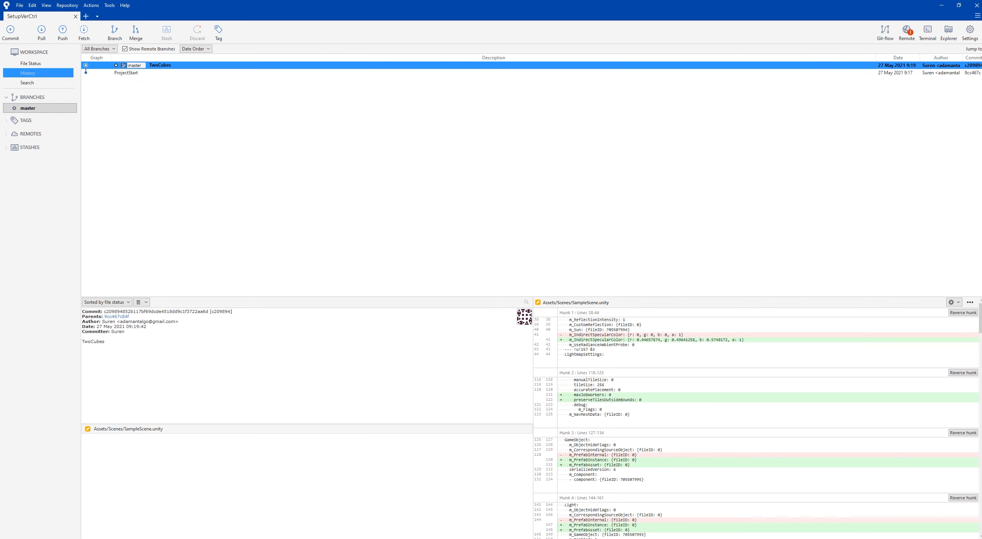
- Switch to Unity and rename the original cube as Primary
{"action": "mouse_move", "coordinate": [299, 538]}
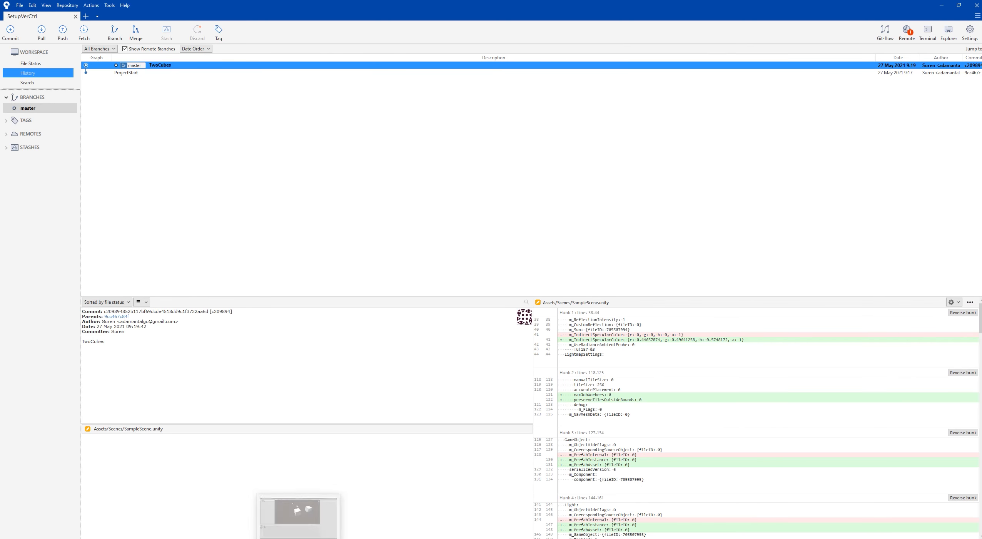
{"action": "left_click", "coordinate": [299, 514]}
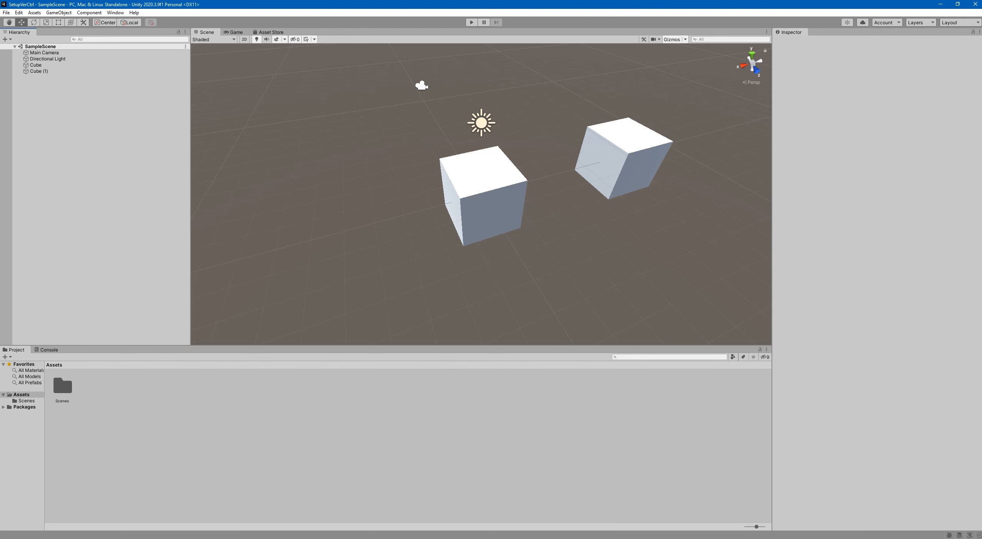
{"action": "left_click", "coordinate": [36, 65]}
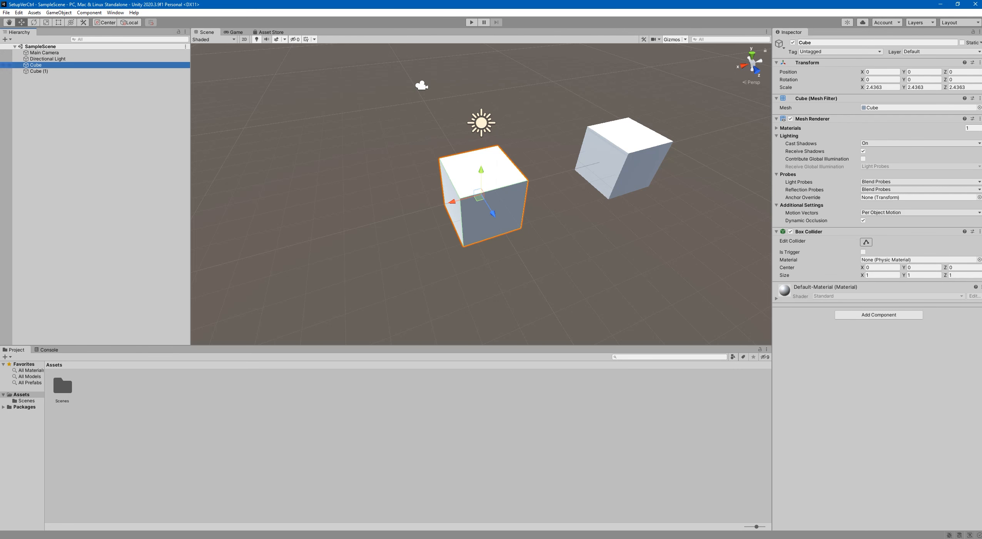
{"action": "key", "text": "F2"}
{"action": "type", "text": "Prmary"}
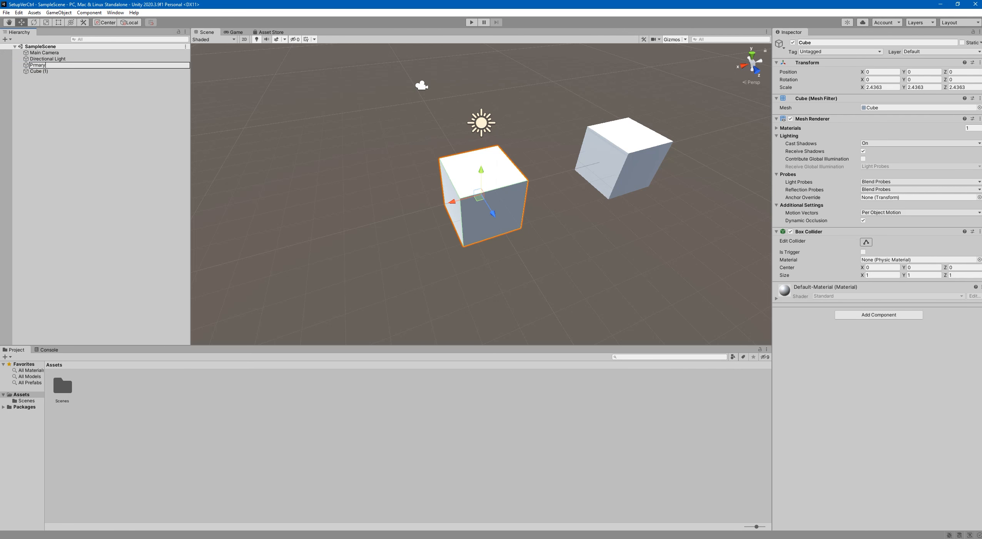
{"action": "key", "text": "BackSpace"}
{"action": "key", "text": "BackSpace"}
{"action": "type", "text": "imary"}
{"action": "key", "text": "Return"}
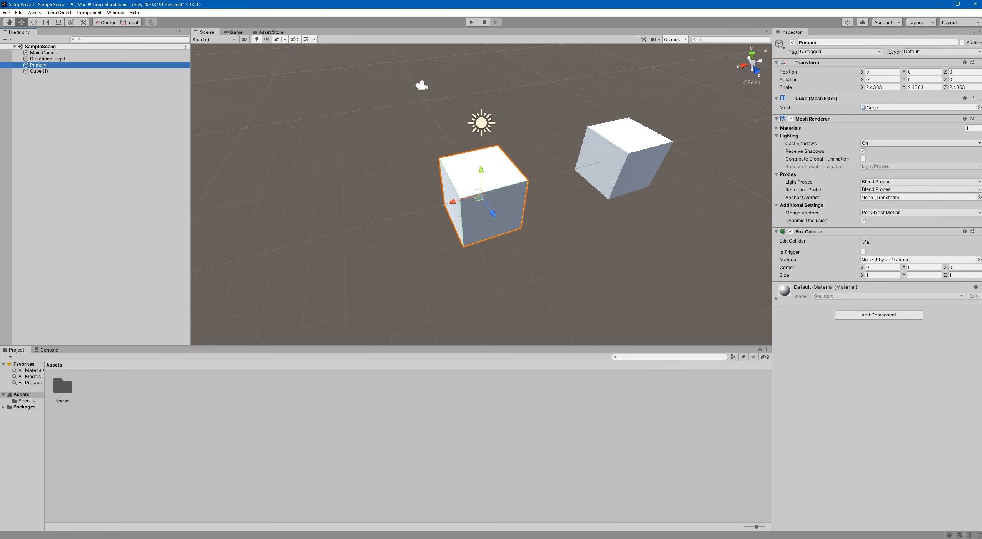
- Rename the second cube, Cube (1), as Secondary
{"action": "left_click", "coordinate": [38, 71]}
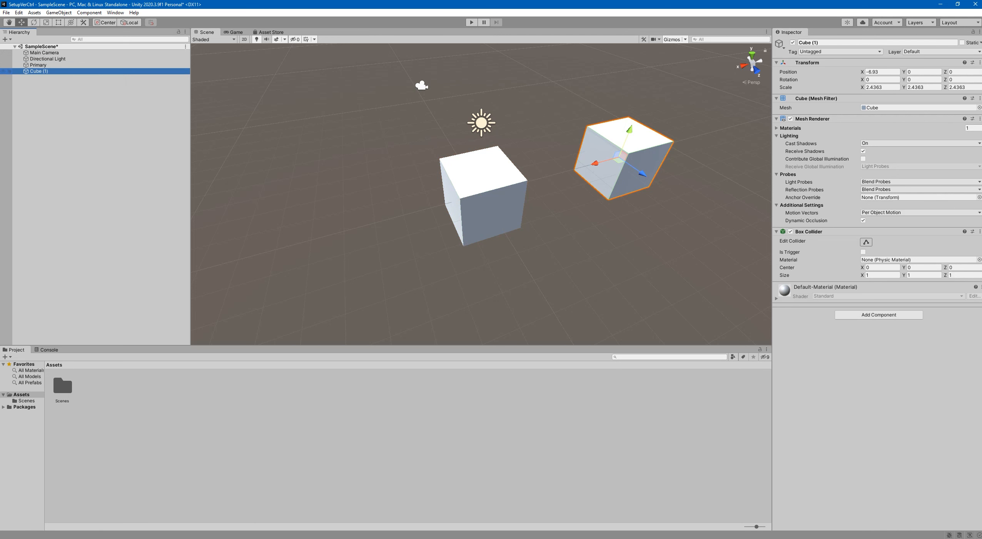
{"action": "key", "text": "F2"}
{"action": "type", "text": "Secondary"}
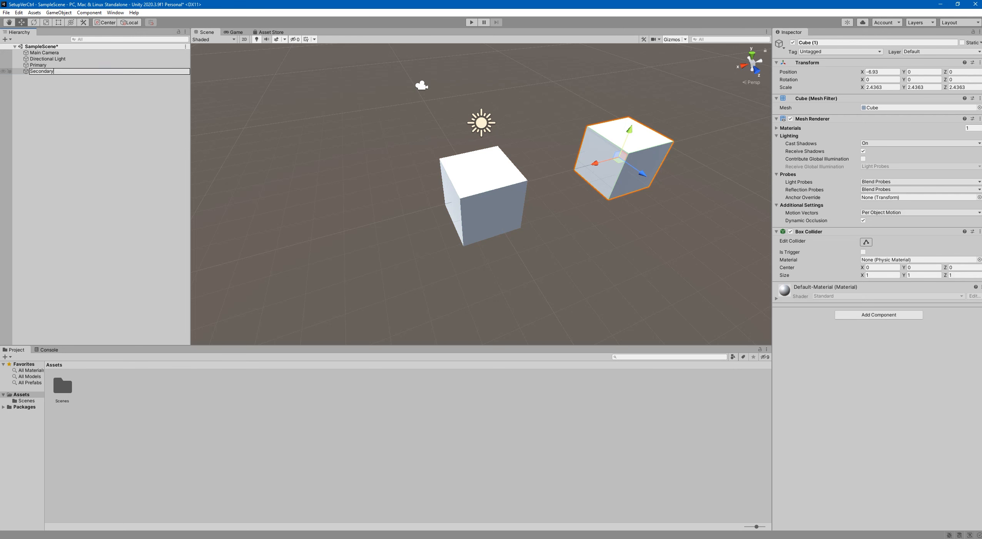
{"action": "key", "text": "Return"}
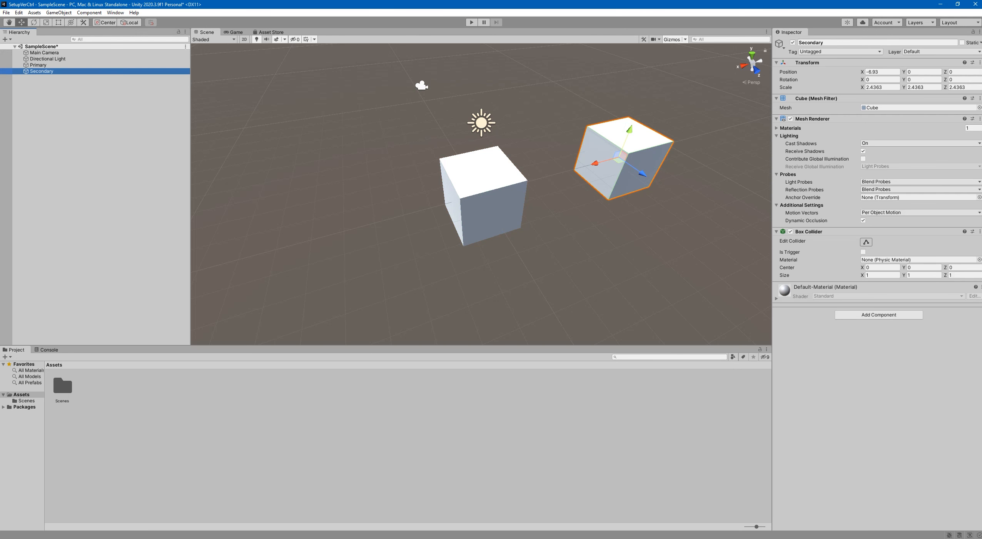
- Duplicate the Secondary cube and move the copy to about X -4.89, Z -13.39
{"action": "key", "text": "ctrl+d"}
{"action": "left_click_drag", "start_coordinate": [642, 174], "coordinate": [488, 85]}
{"action": "left_click", "coordinate": [45, 77]}
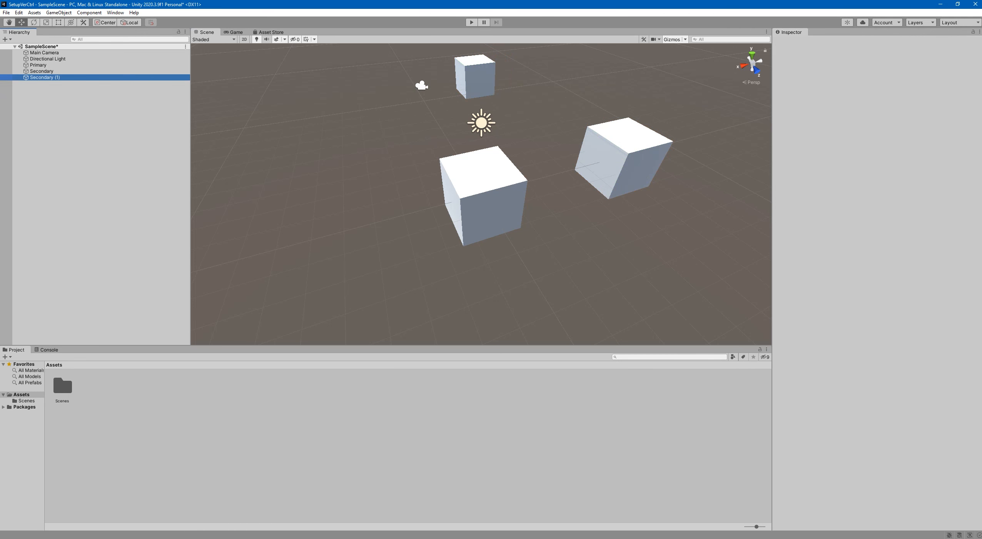
- Make Secondary a child of Primary and move Primary with its child along the X axis, away from the third cube
{"action": "left_click", "coordinate": [42, 71]}
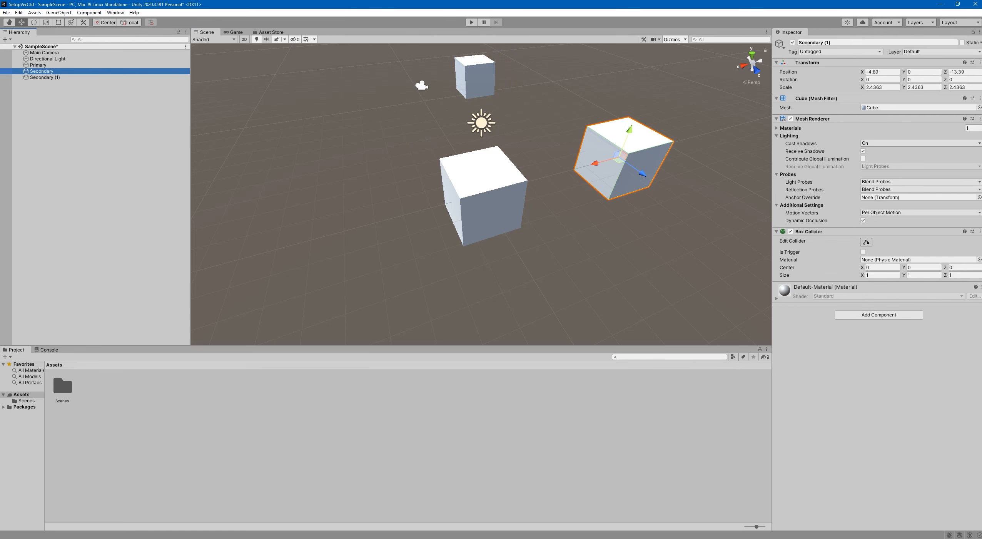
{"action": "left_click_drag", "start_coordinate": [41, 71], "coordinate": [38, 64]}
{"action": "left_click", "coordinate": [486, 192]}
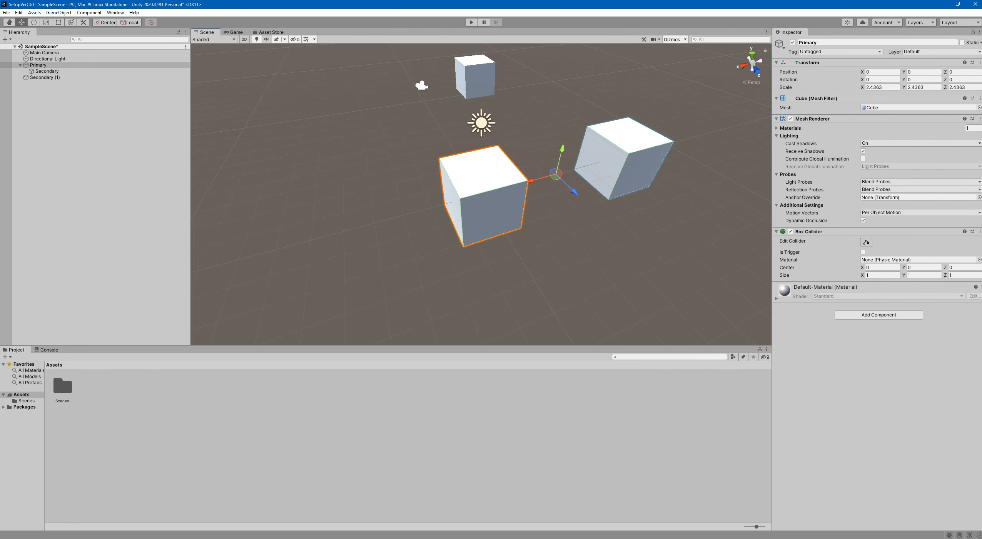
{"action": "left_click_drag", "start_coordinate": [531, 180], "coordinate": [335, 233]}
{"action": "scroll", "coordinate": [481, 200], "scroll_direction": "down", "scroll_amount": 3}
- Create a C# script named new in the Assets folder
{"action": "left_click", "coordinate": [123, 427]}
{"action": "right_click", "coordinate": [122, 428]}
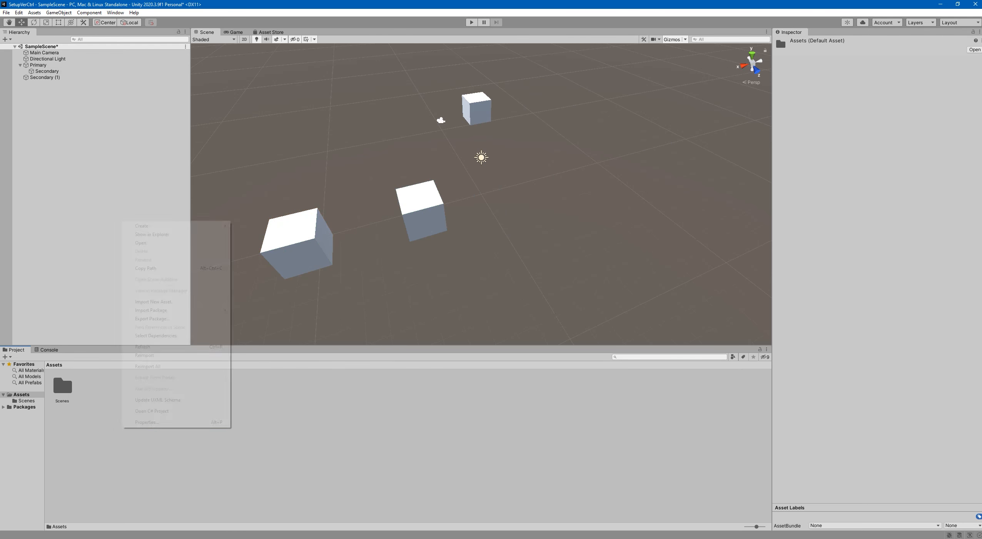
{"action": "mouse_move", "coordinate": [154, 226]}
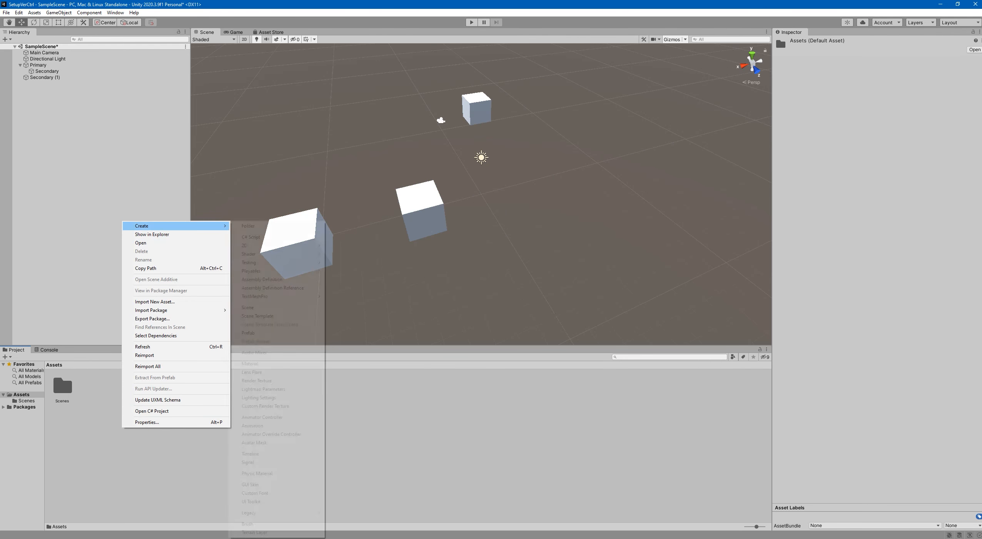
{"action": "left_click", "coordinate": [254, 237]}
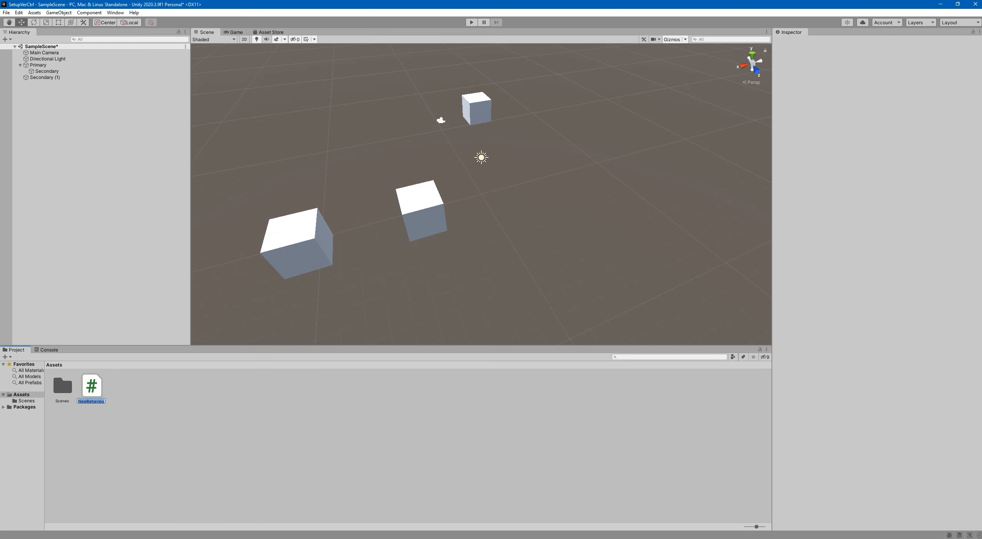
{"action": "type", "text": "new"}
{"action": "key", "text": "Return"}
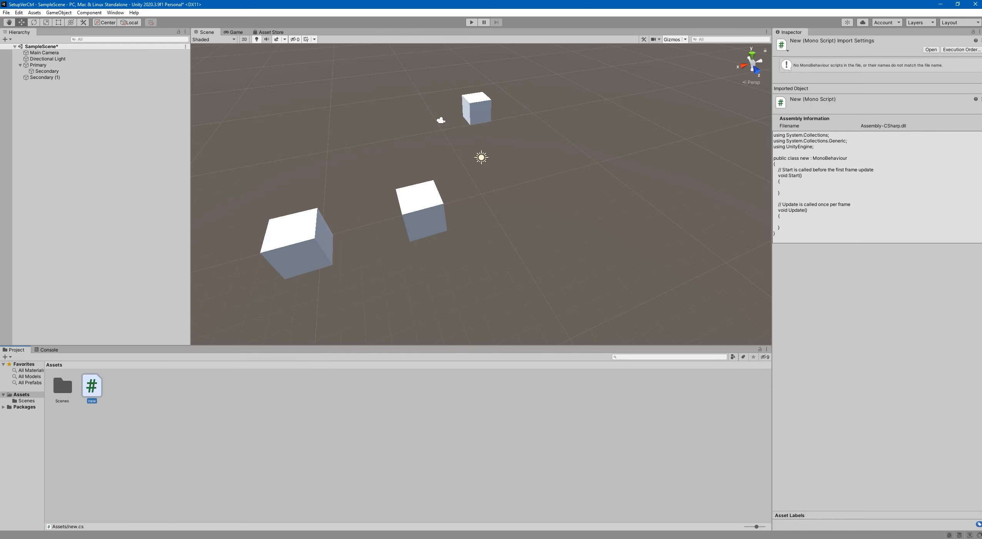
{"action": "left_click", "coordinate": [247, 446]}
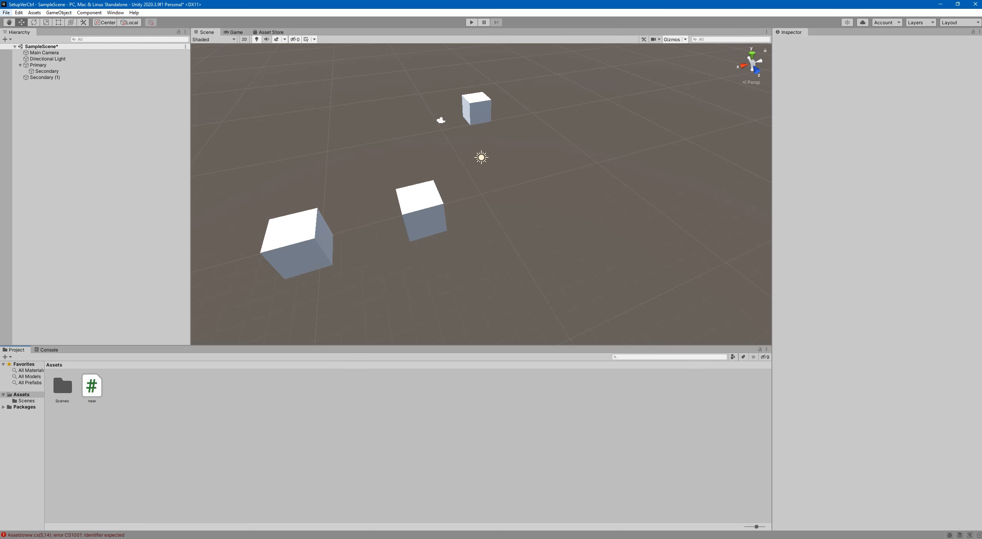
- Save the scene and switch to Sourcetree to view the uncommitted files
{"action": "left_click", "coordinate": [7, 13]}
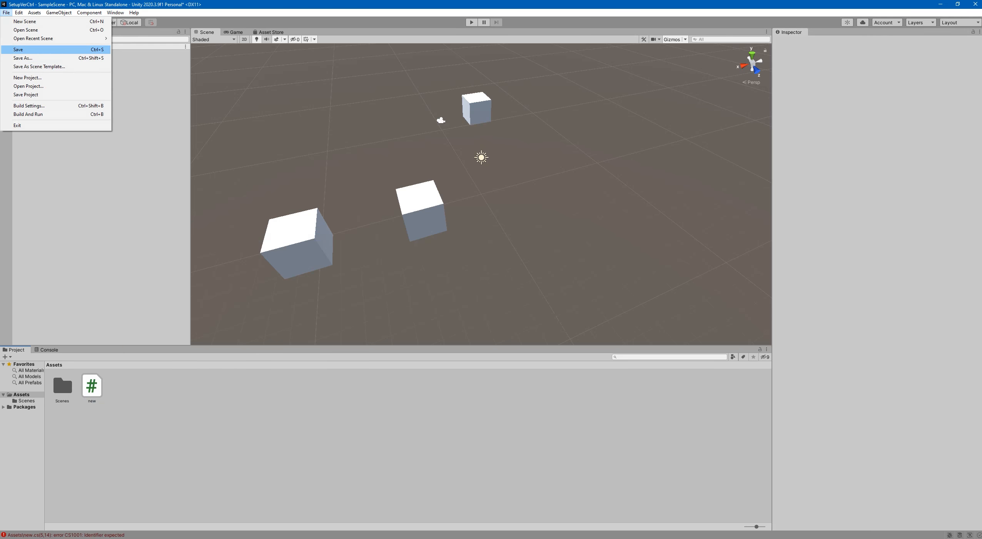
{"action": "left_click", "coordinate": [23, 49]}
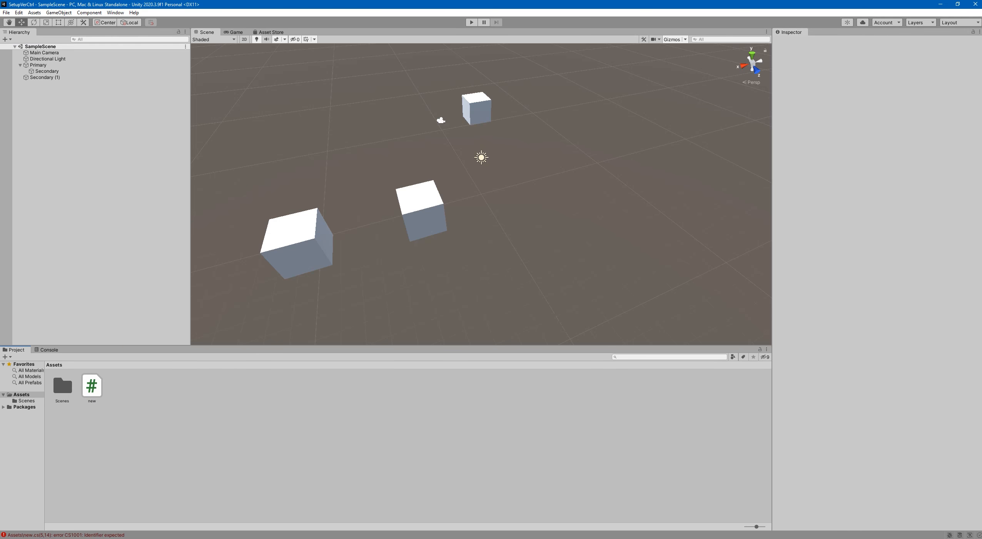
{"action": "key", "text": "alt+Tab"}
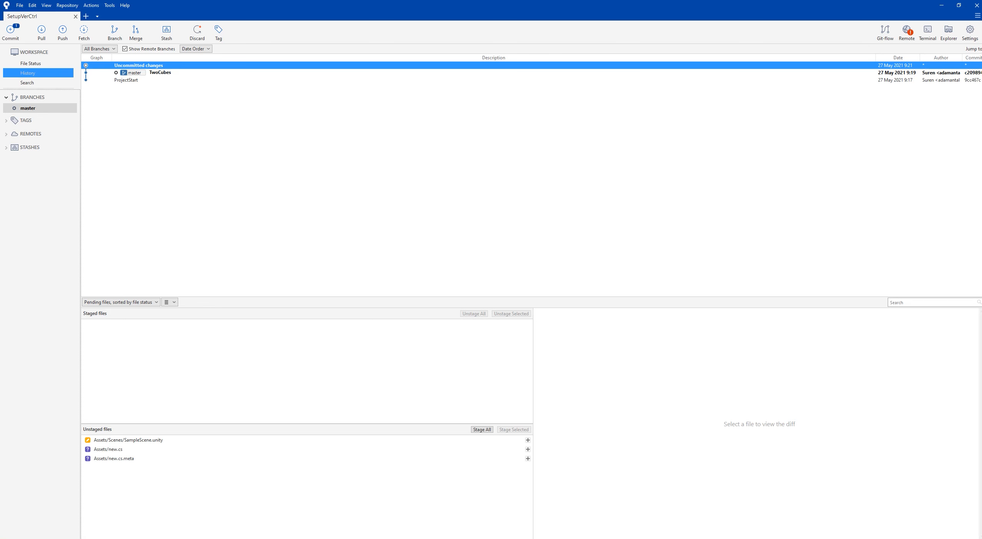
{"action": "mouse_move", "coordinate": [132, 54]}
{"action": "left_mouse_down"}
{"action": "mouse_move", "coordinate": [156, 88]}
{"action": "mouse_move", "coordinate": [111, 301]}
{"action": "mouse_move", "coordinate": [124, 426]}
{"action": "mouse_move", "coordinate": [82, 457]}
{"action": "mouse_move", "coordinate": [159, 435]}
{"action": "mouse_move", "coordinate": [141, 442]}
{"action": "mouse_move", "coordinate": [154, 447]}
{"action": "mouse_move", "coordinate": [174, 414]}
{"action": "left_mouse_up"}
{"action": "key", "text": "Escape"}
- Stage all changed files and commit them with the message "Parented and Code"
{"action": "left_click", "coordinate": [11, 33]}
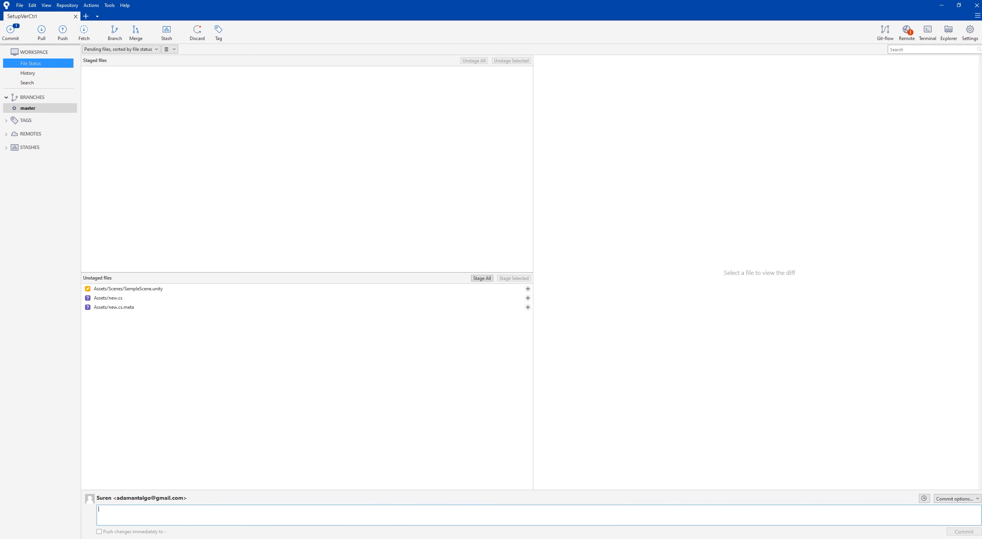
{"action": "left_click", "coordinate": [482, 278]}
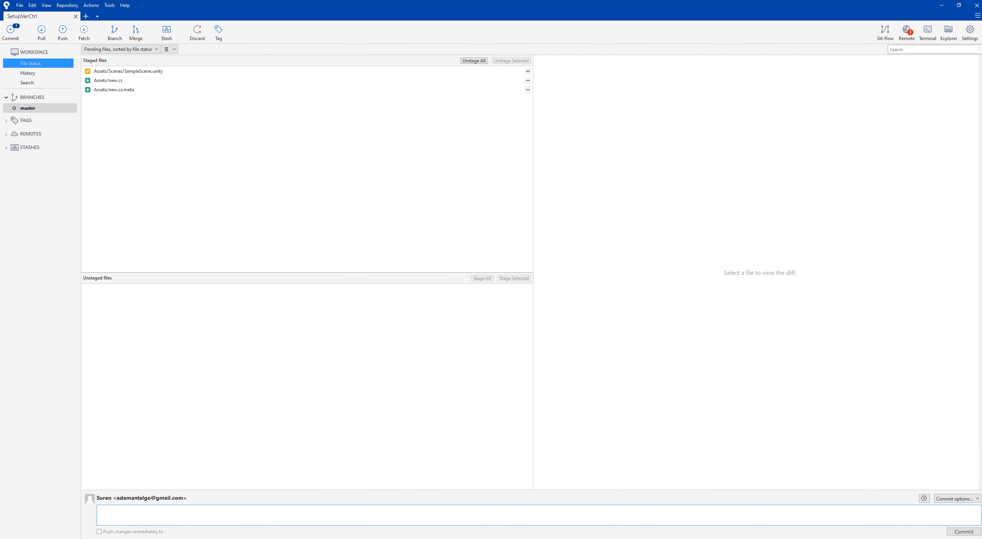
{"action": "type", "text": "Parented and Cole"}
{"action": "key", "text": "Left"}
{"action": "left_click", "coordinate": [964, 531]}
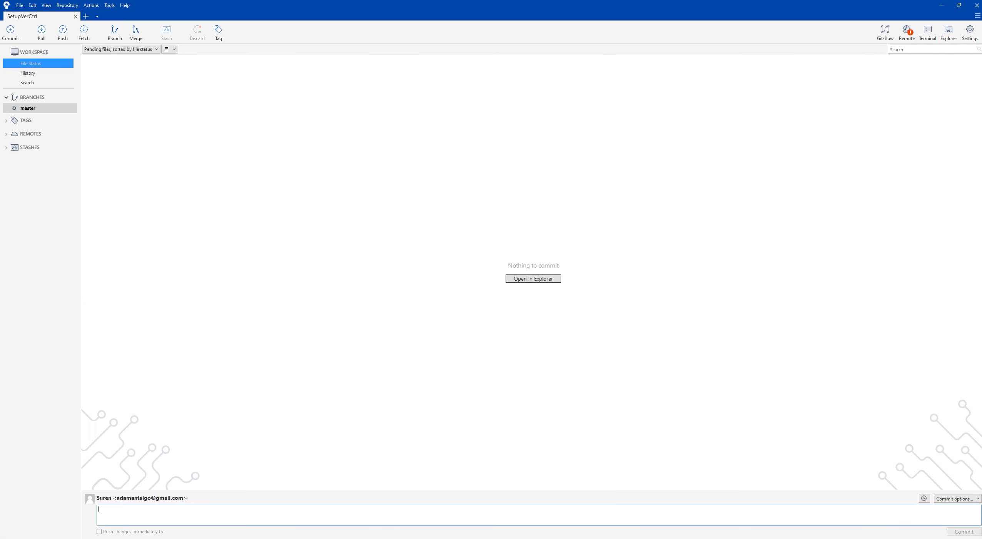
- Show the repository history and compare its latest commit with the current scene in Unity, returning to Sourcetree
{"action": "left_click", "coordinate": [28, 74]}
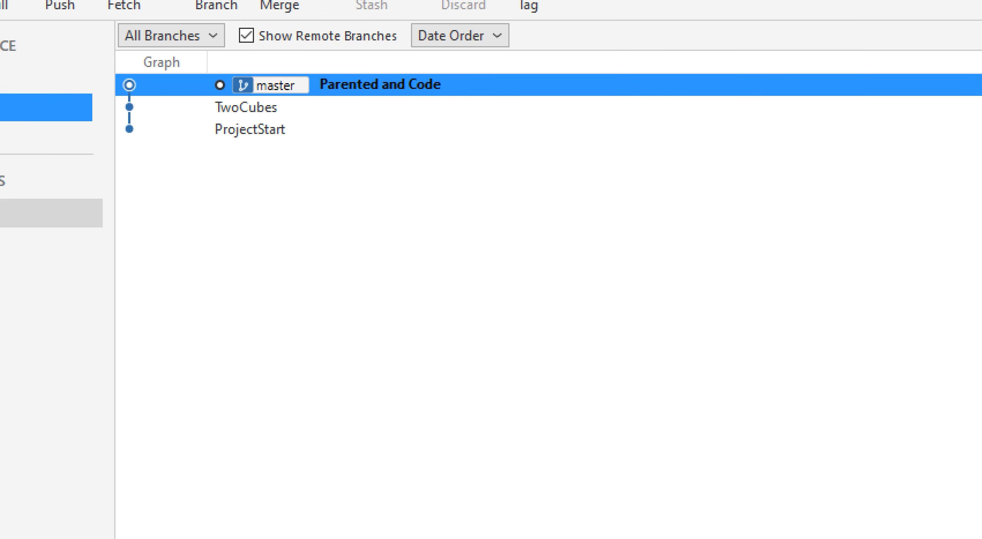
{"action": "left_click_drag", "start_coordinate": [313, 120], "coordinate": [296, 106]}
{"action": "key", "text": "Escape"}
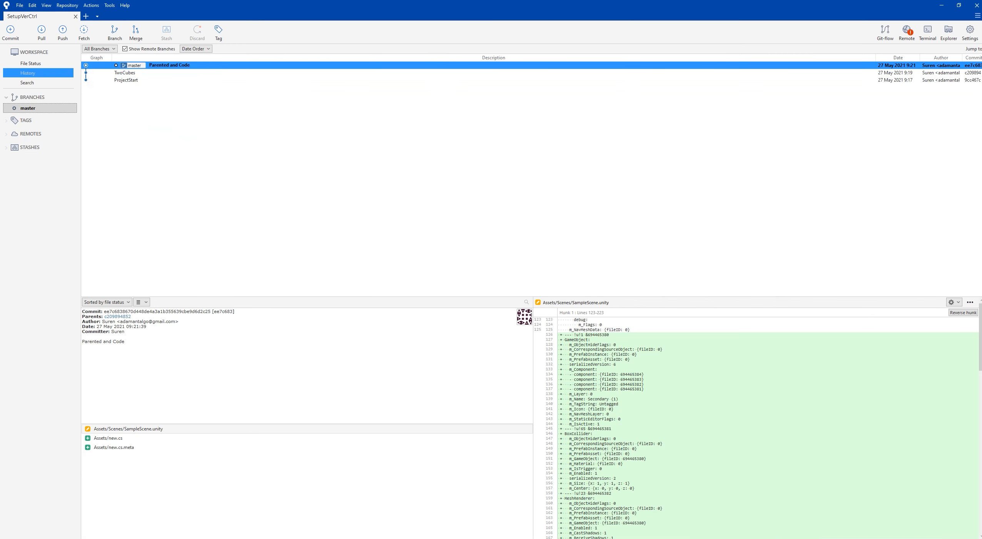
{"action": "left_click", "coordinate": [40, 215]}
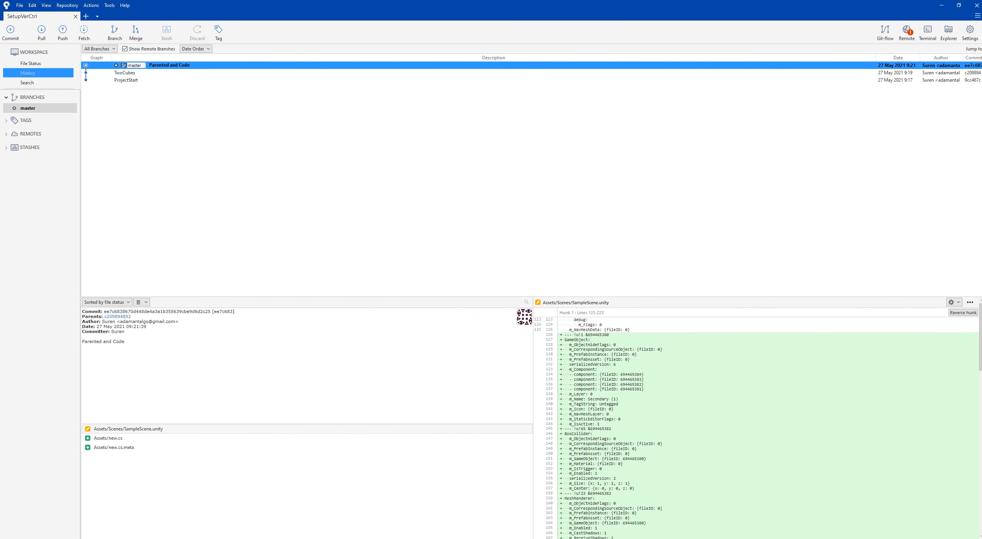
{"action": "left_click", "coordinate": [228, 538]}
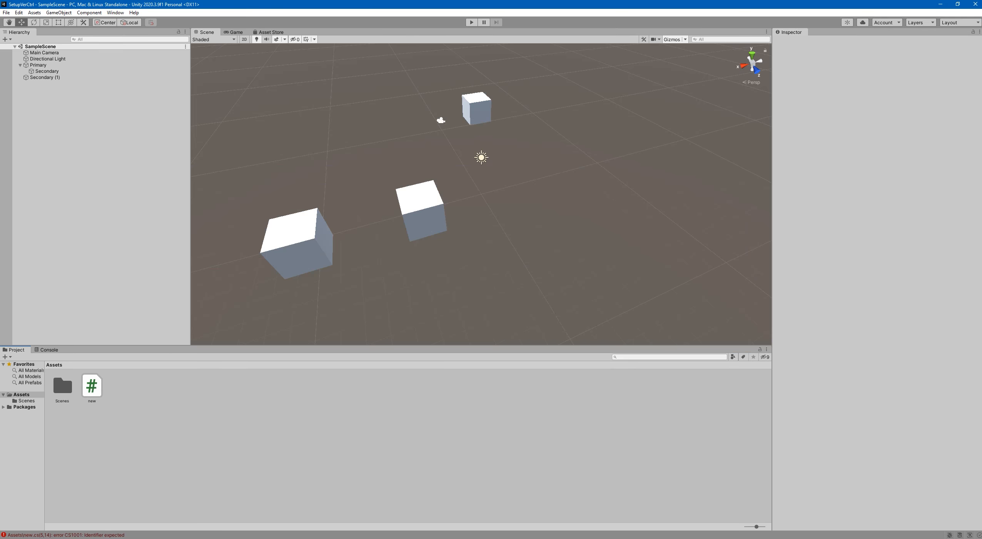
{"action": "key", "text": "alt+Tab"}
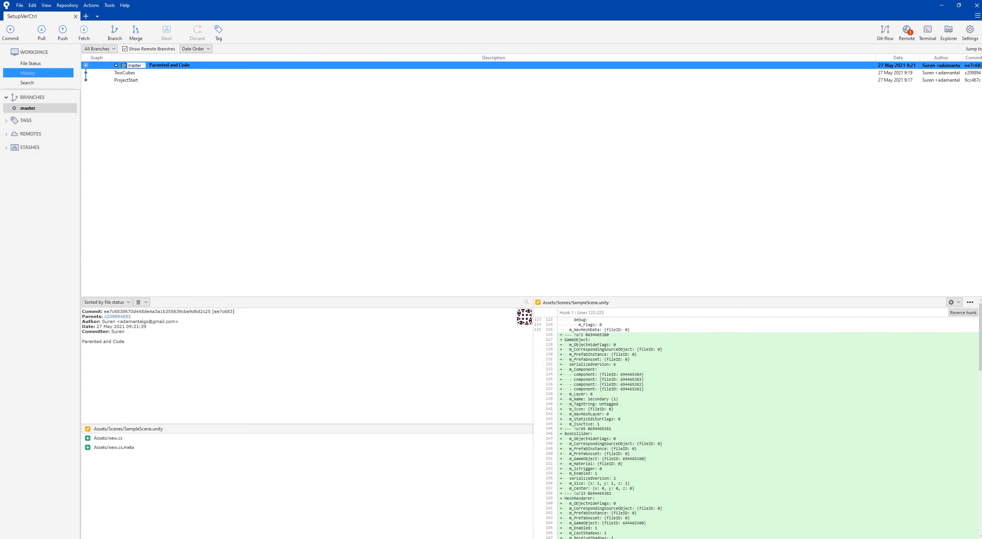
{"action": "right_click", "coordinate": [159, 65]}
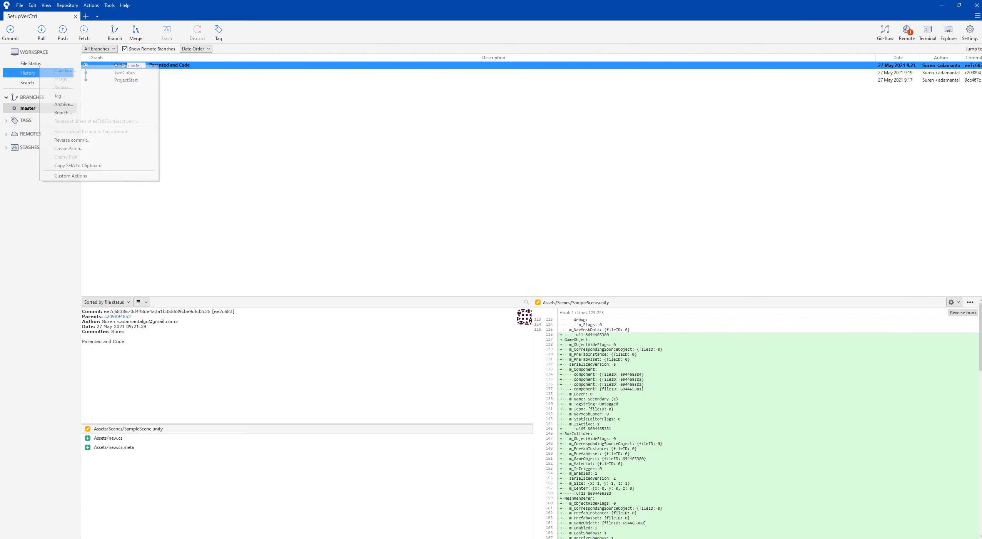
{"action": "key", "text": "Down"}
{"action": "key", "text": "Down"}
{"action": "key", "text": "Down"}
{"action": "key", "text": "Down"}
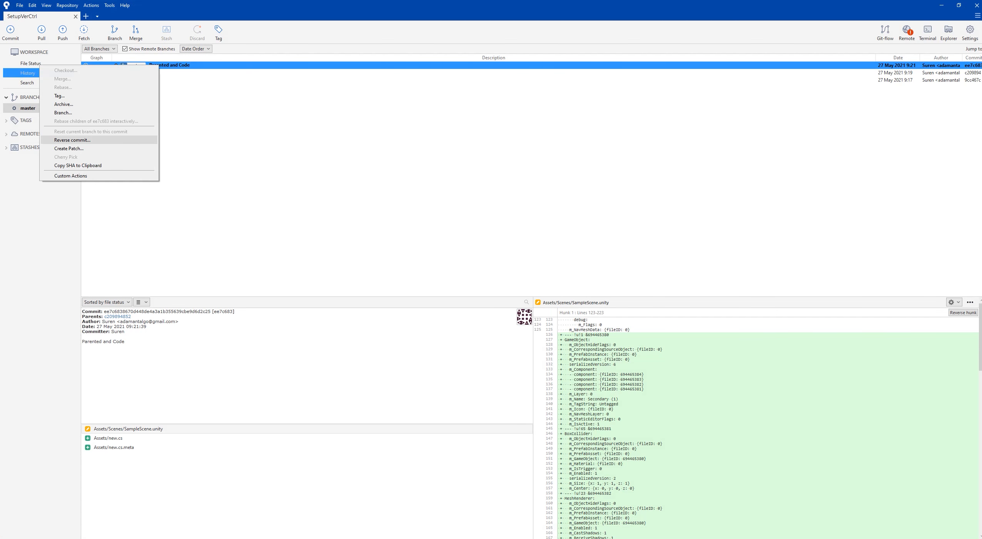
{"action": "key", "text": "ctrl+1"}
{"action": "left_click", "coordinate": [117, 143]}
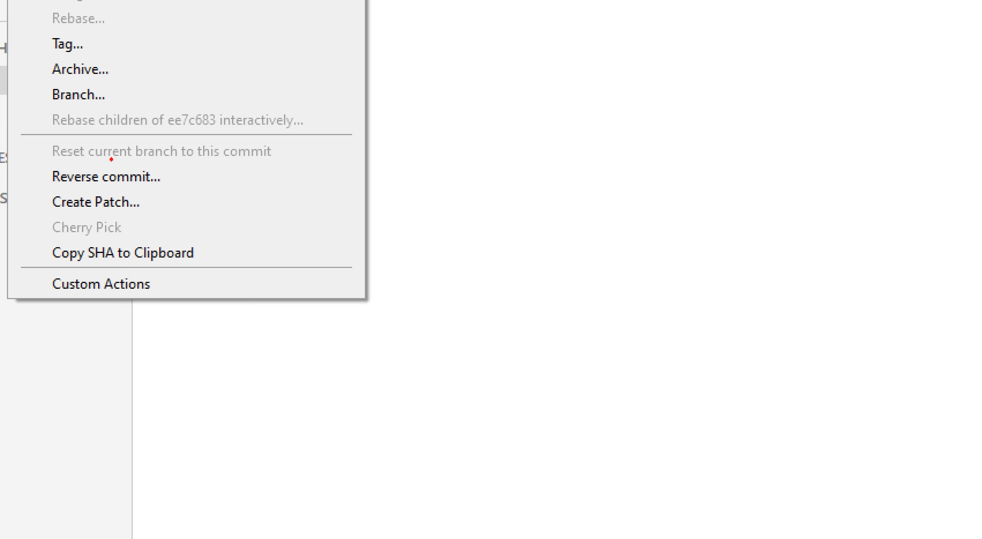
{"action": "mouse_move", "coordinate": [112, 159]}
{"action": "left_mouse_down"}
{"action": "mouse_move", "coordinate": [47, 173]}
{"action": "mouse_move", "coordinate": [128, 203]}
{"action": "mouse_move", "coordinate": [172, 168]}
{"action": "mouse_move", "coordinate": [144, 155]}
{"action": "left_mouse_up"}
{"action": "key", "text": "Escape"}
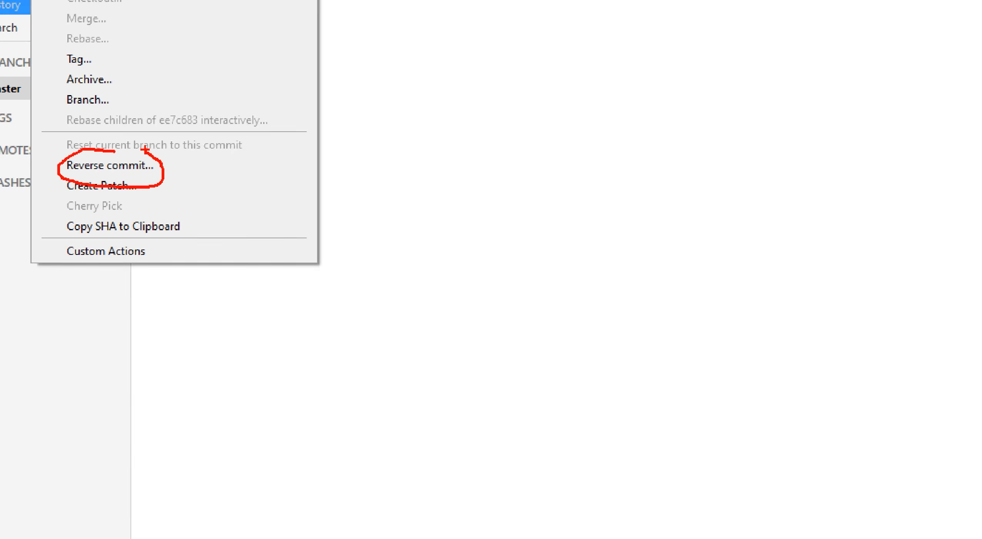
- Reverse the "Parented and Code" commit by creating a new revert commit
{"action": "right_click", "coordinate": [156, 65]}
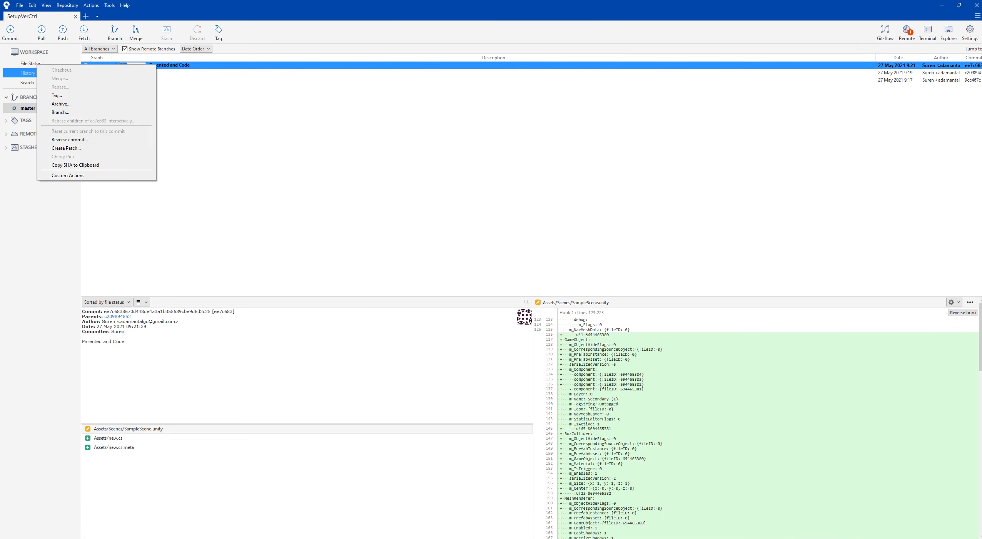
{"action": "left_click", "coordinate": [77, 140]}
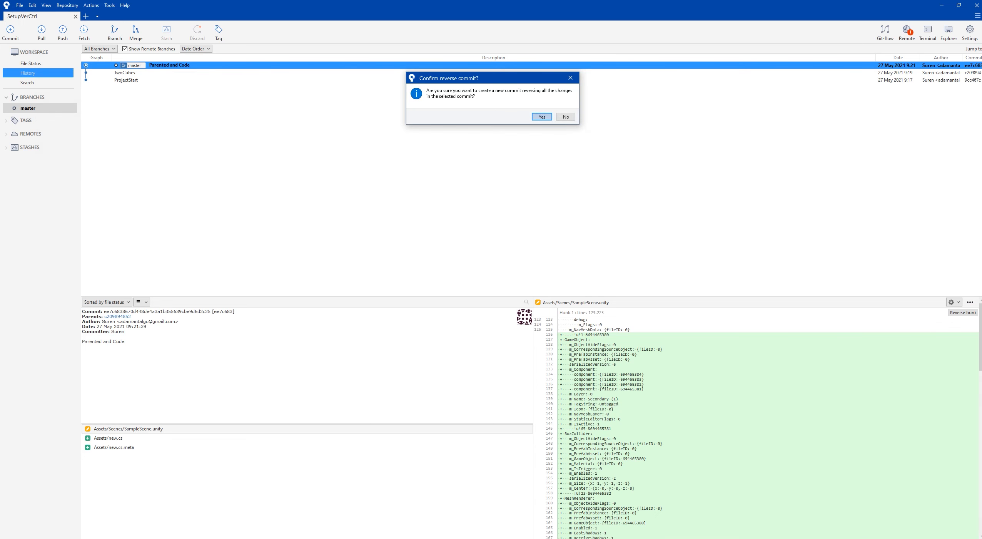
{"action": "key", "text": "Return"}
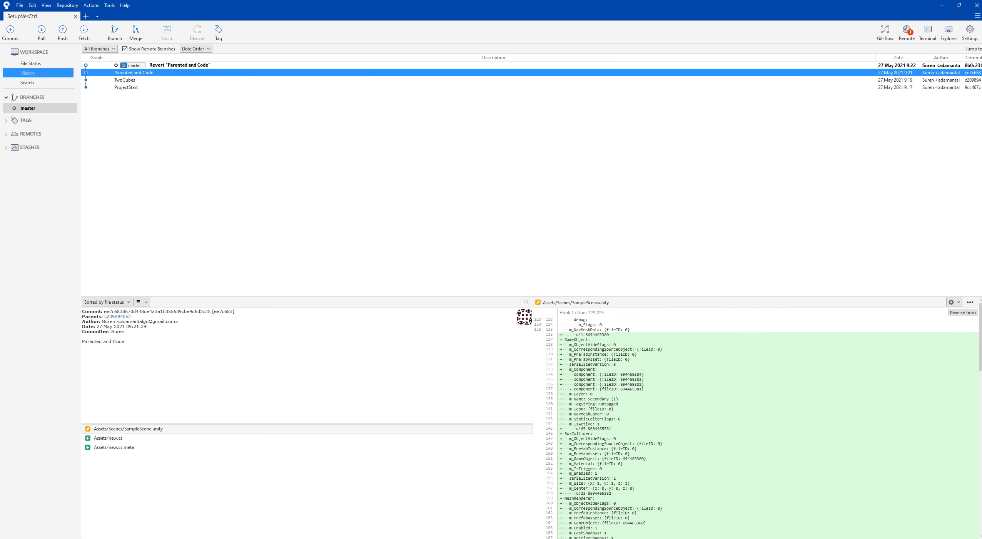
- Switch to Unity, reload the externally modified SampleScene and compare it with the commit history in Sourcetree
{"action": "key", "text": "alt+Tab"}
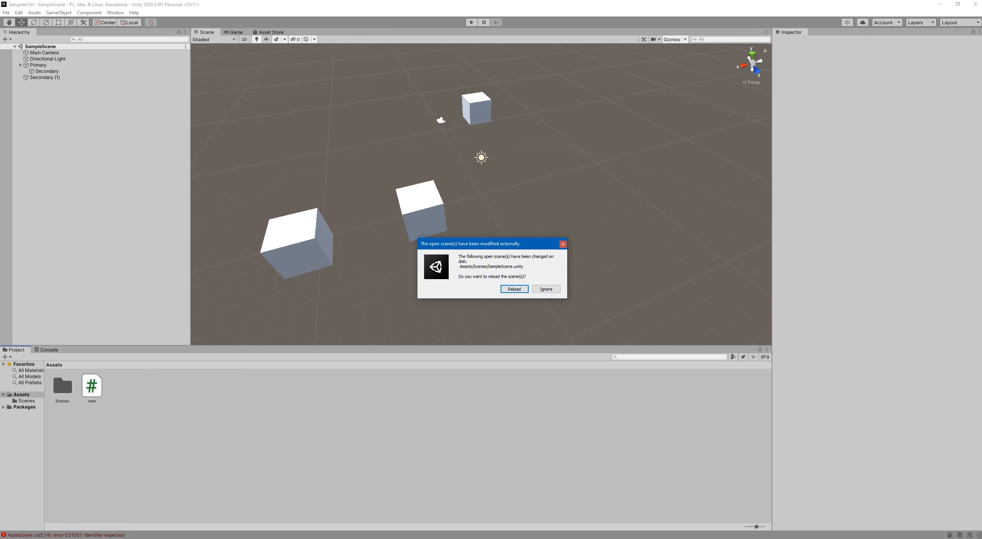
{"action": "left_click", "coordinate": [514, 289]}
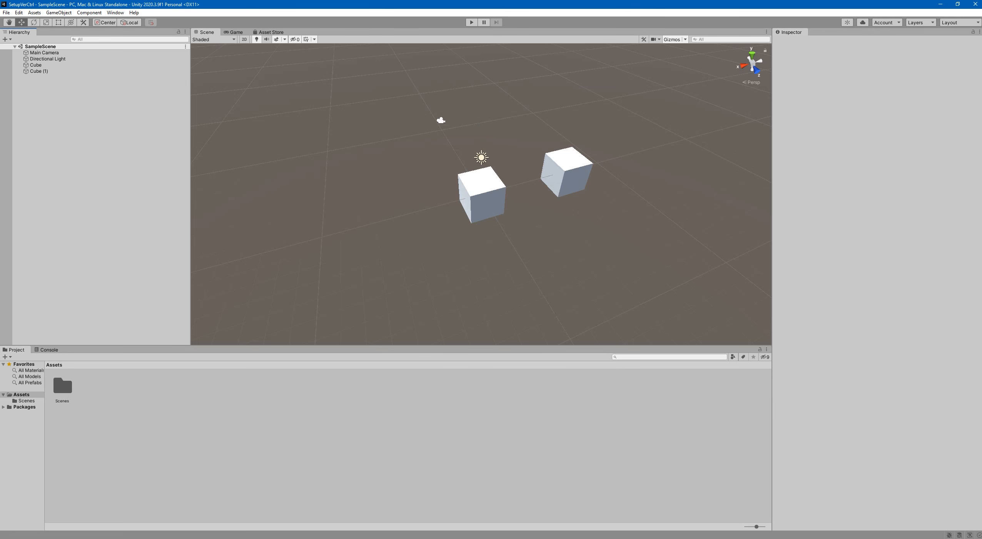
{"action": "key", "text": "alt+Tab"}
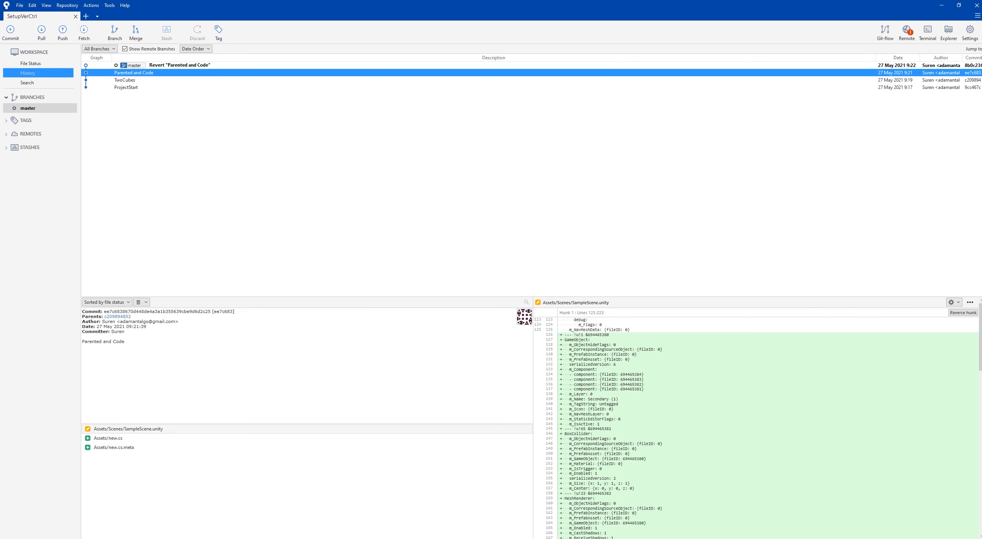
{"action": "key", "text": "alt+Tab"}
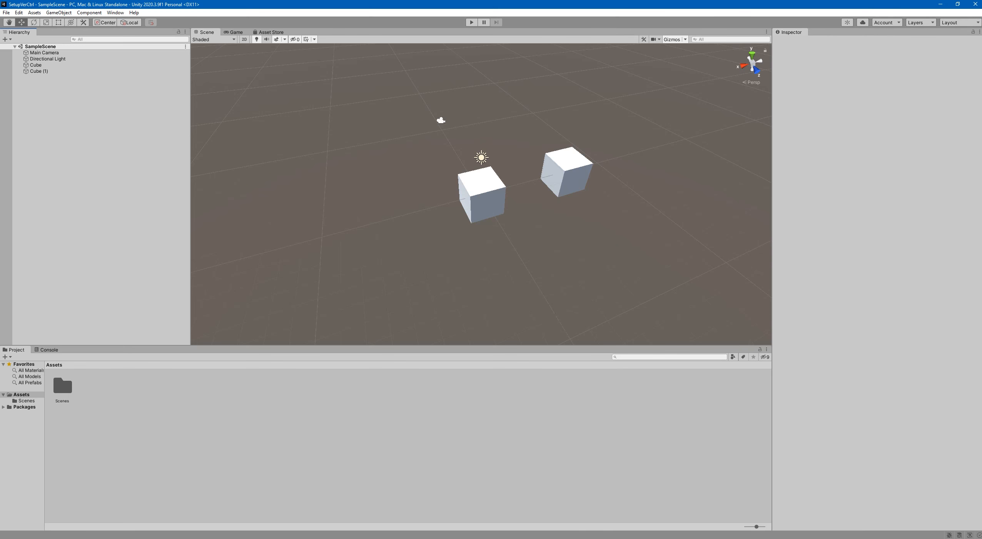